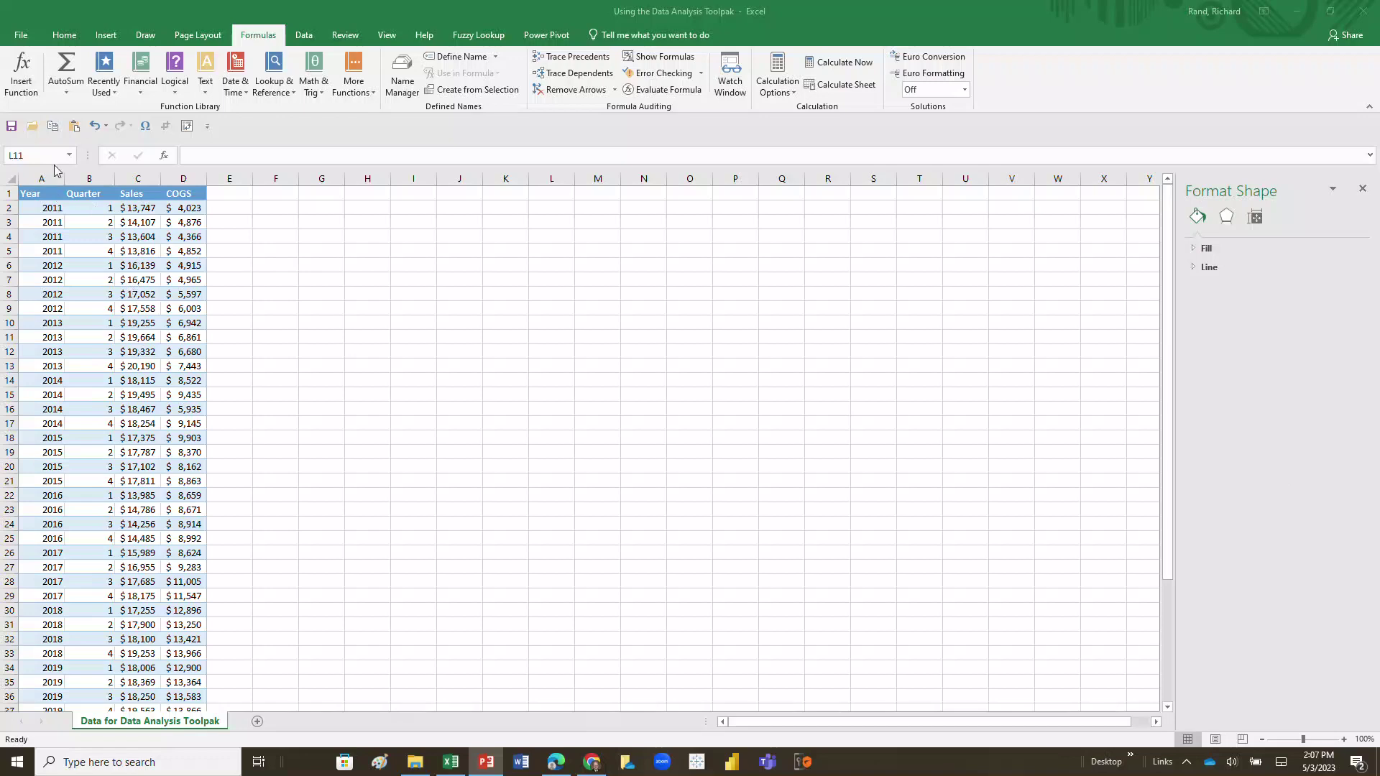
Step: Check the workbook's list of defined names
click(69, 154)
click(69, 154)
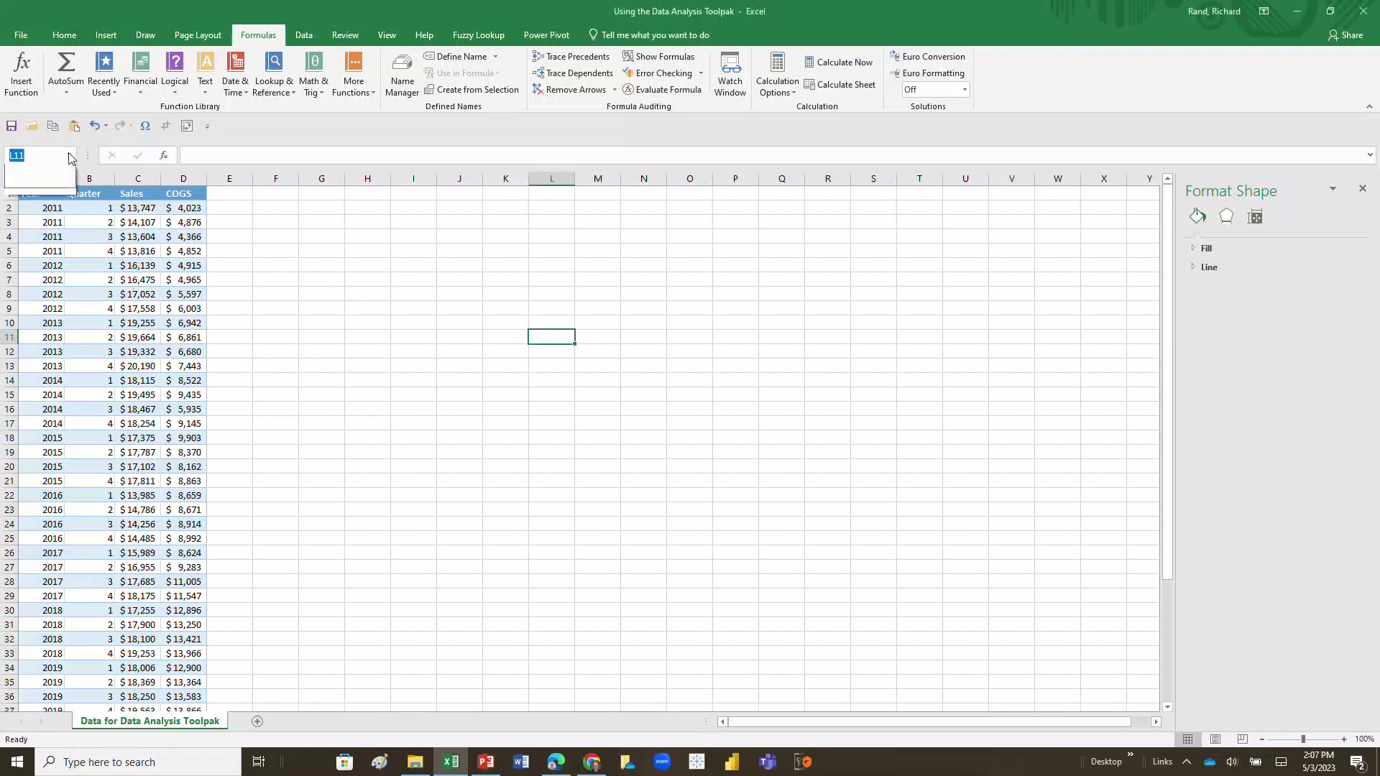
click(87, 245)
Step: Create named ranges from the Year, Quarter, Sales and COGS data using the top row, and review the list of defined names
click(44, 192)
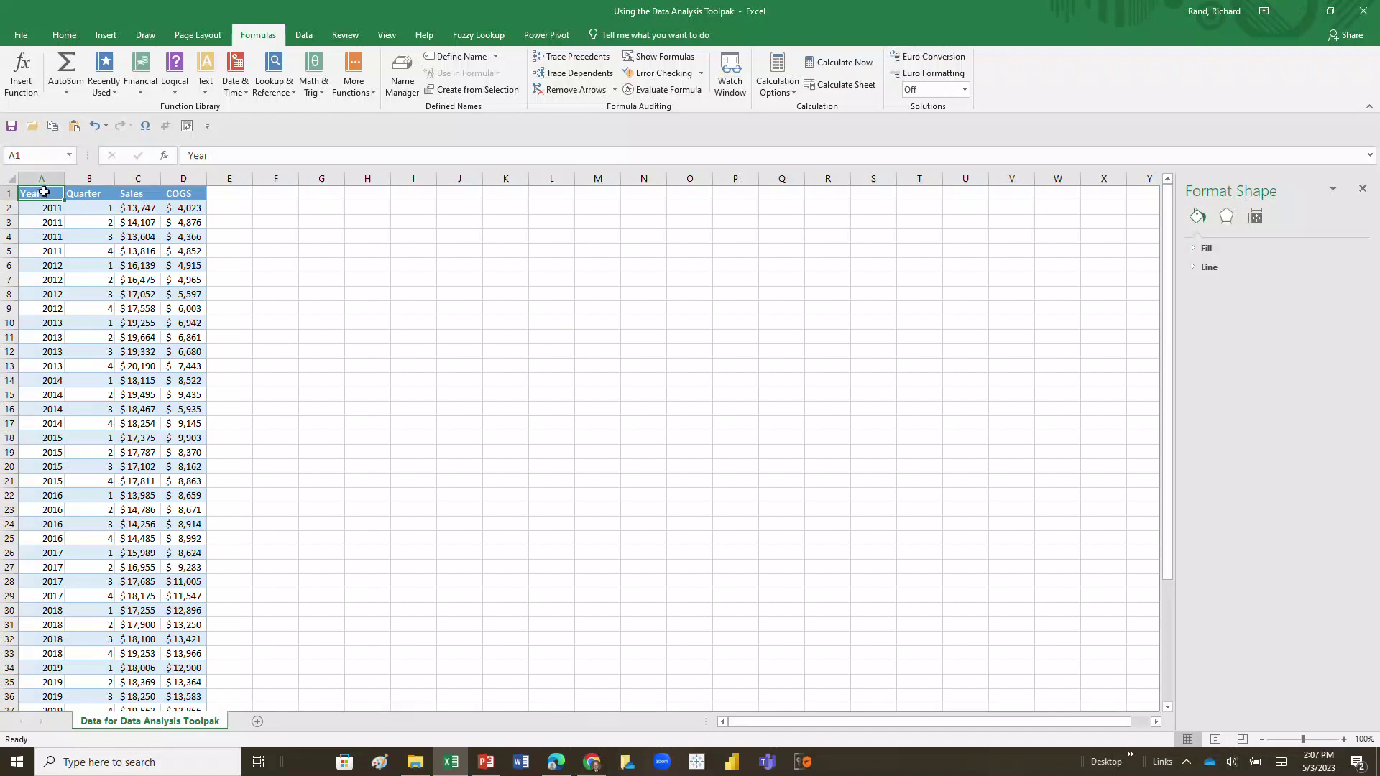
key(ctrl+shift+Down)
key(ctrl+shift+Right)
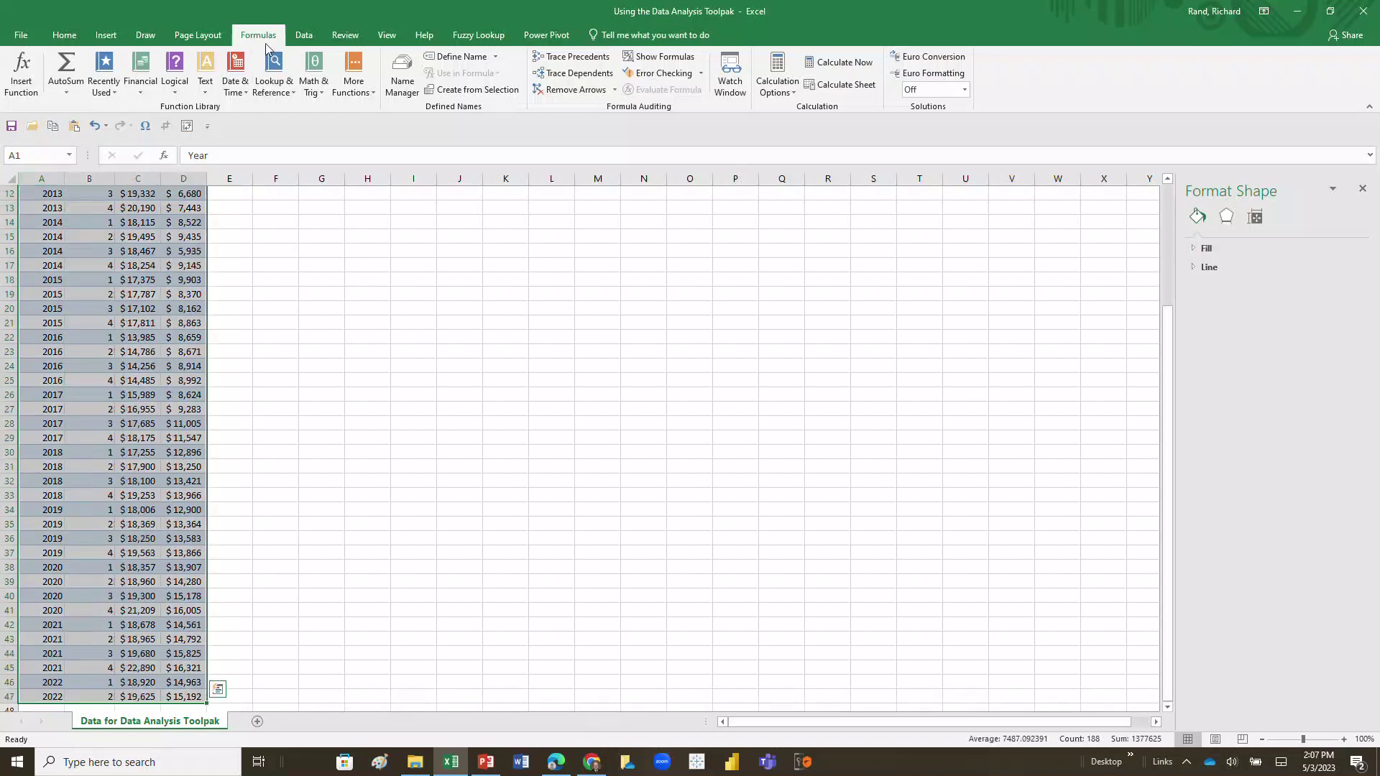
click(474, 90)
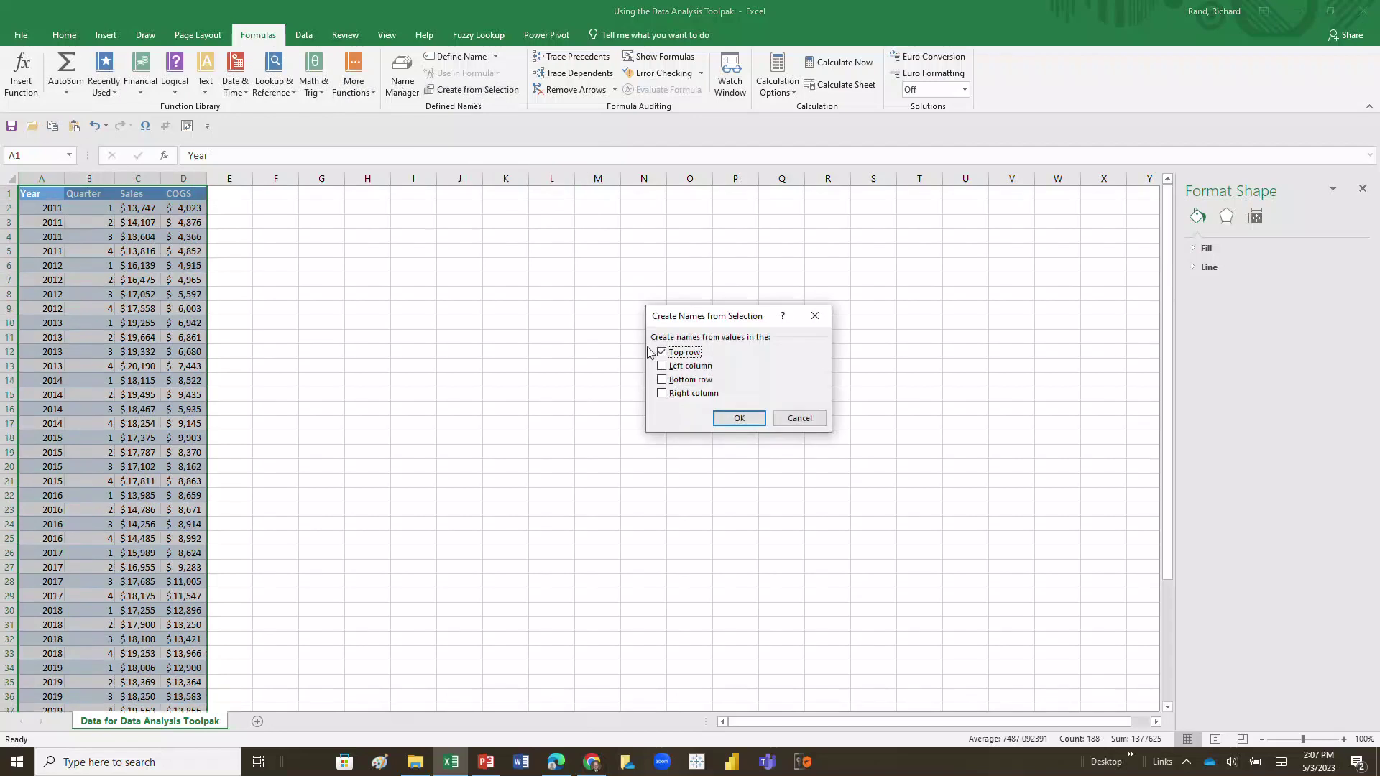
click(722, 419)
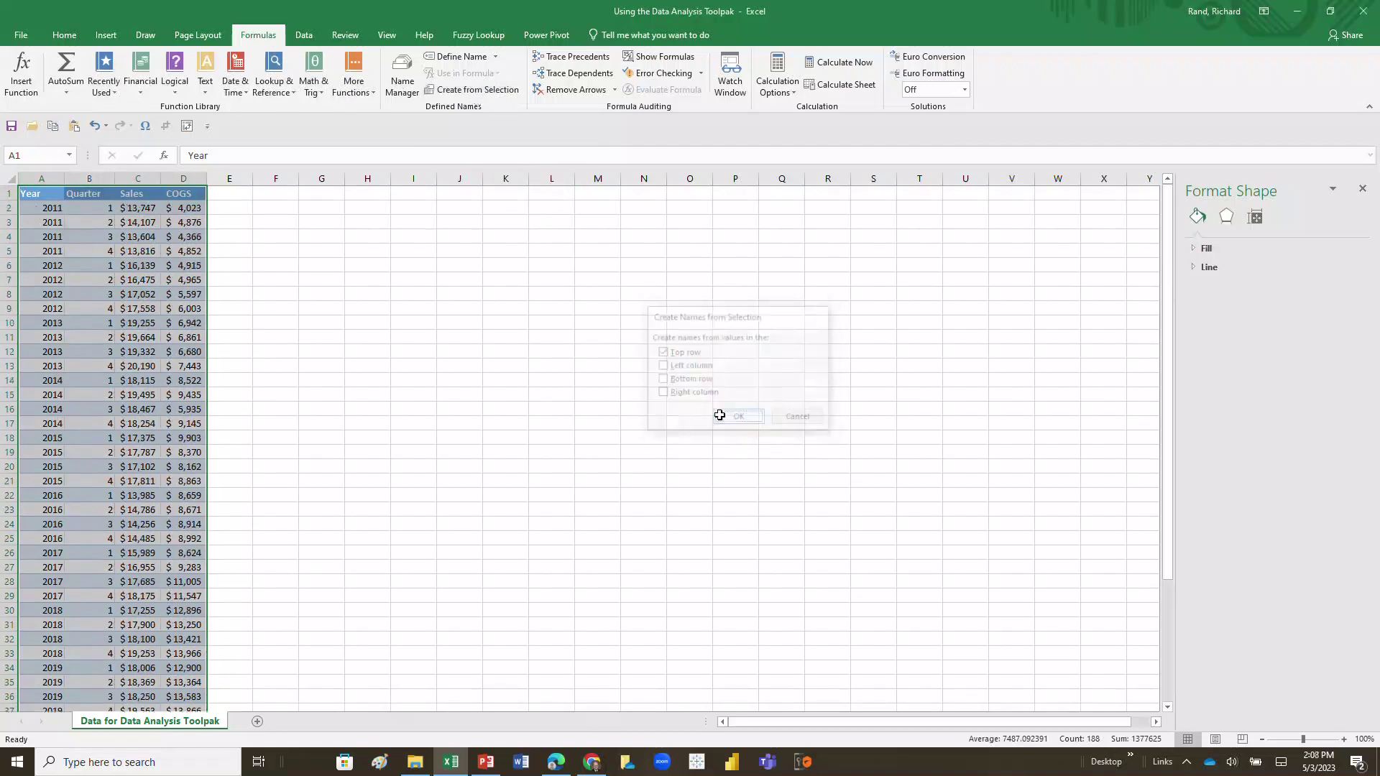
click(69, 155)
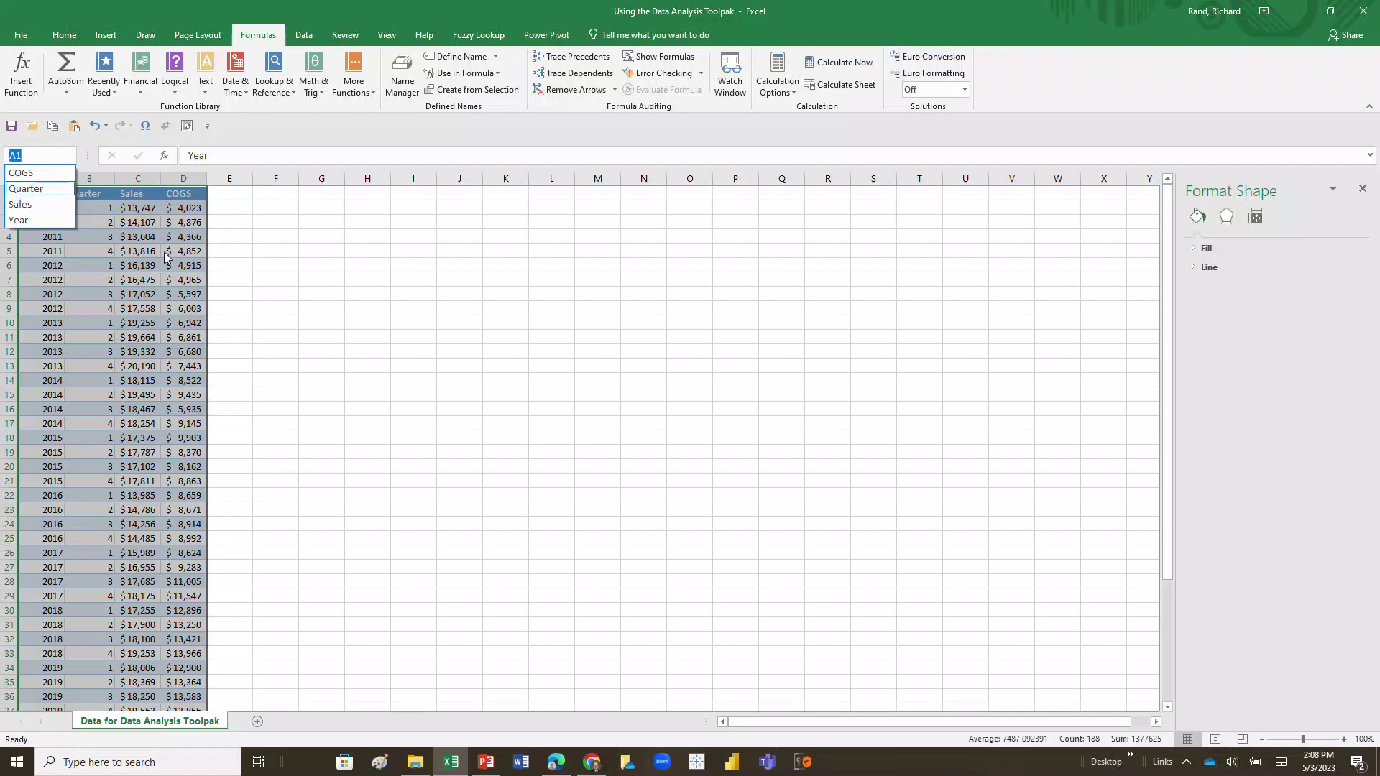
click(240, 220)
Step: Convert the data range A1:D47 into a table with headers
click(127, 235)
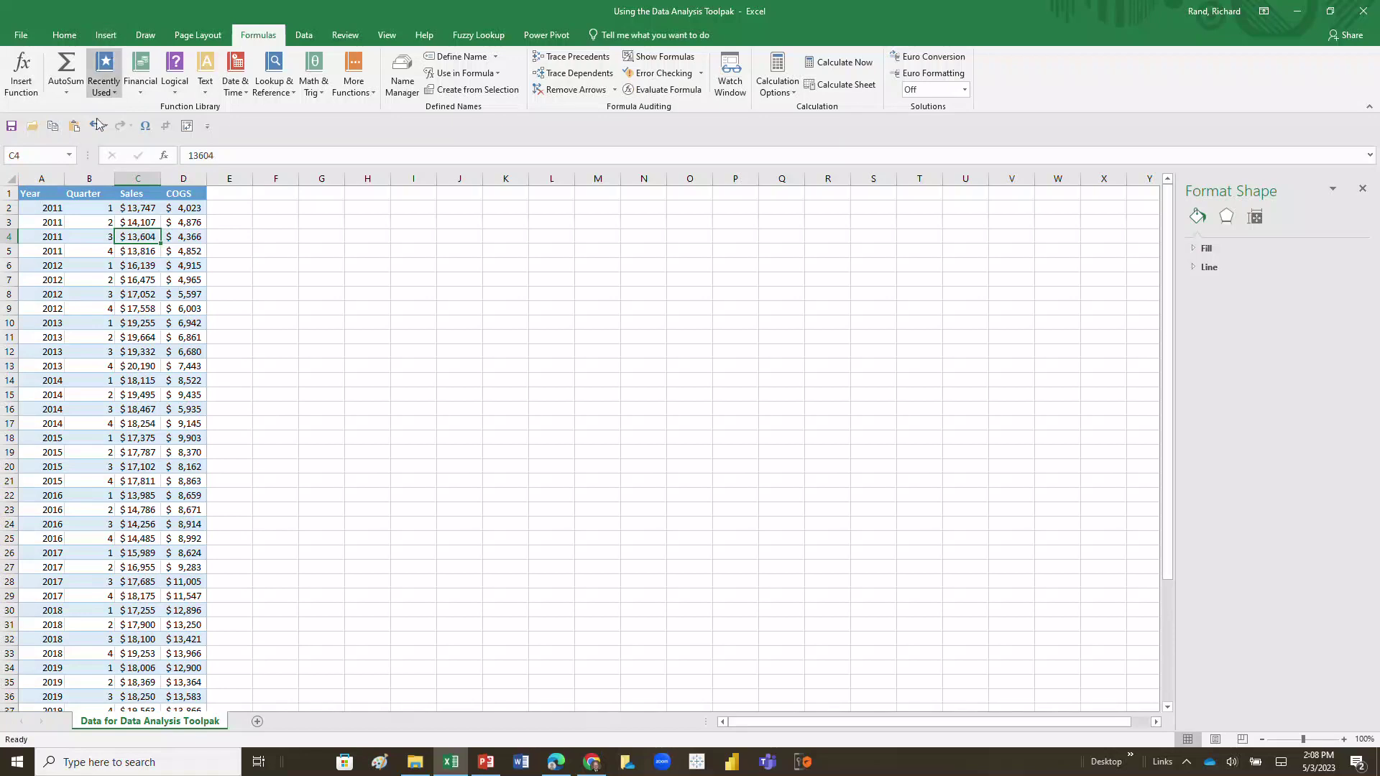
click(108, 35)
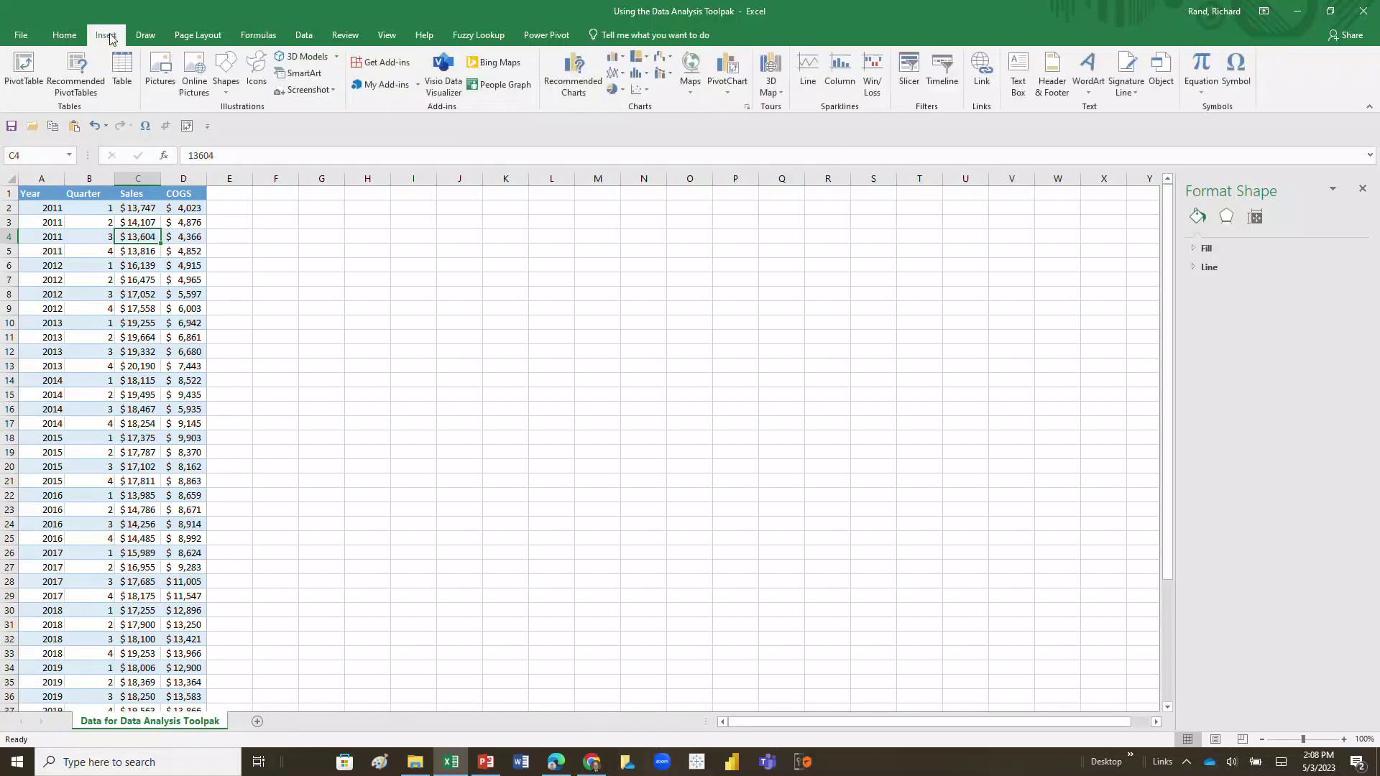
click(119, 68)
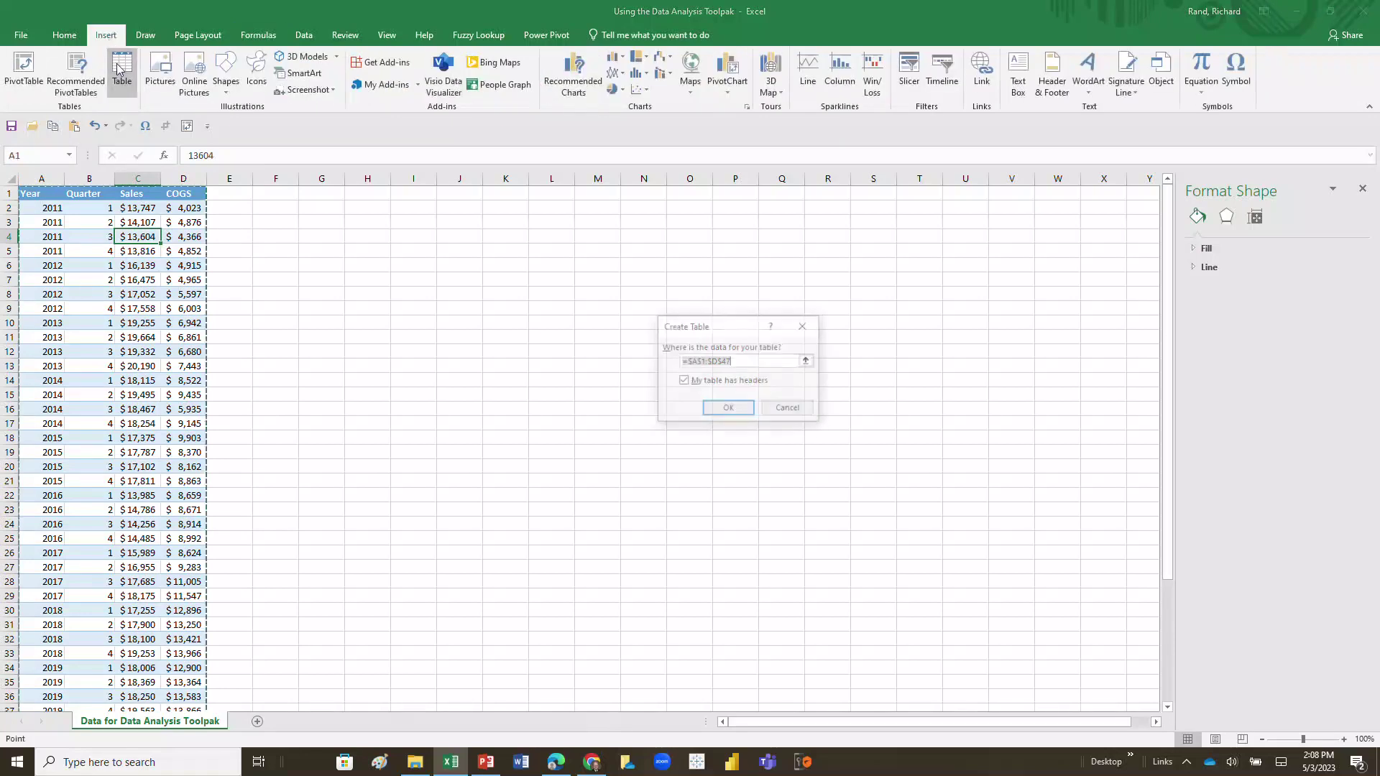
click(721, 410)
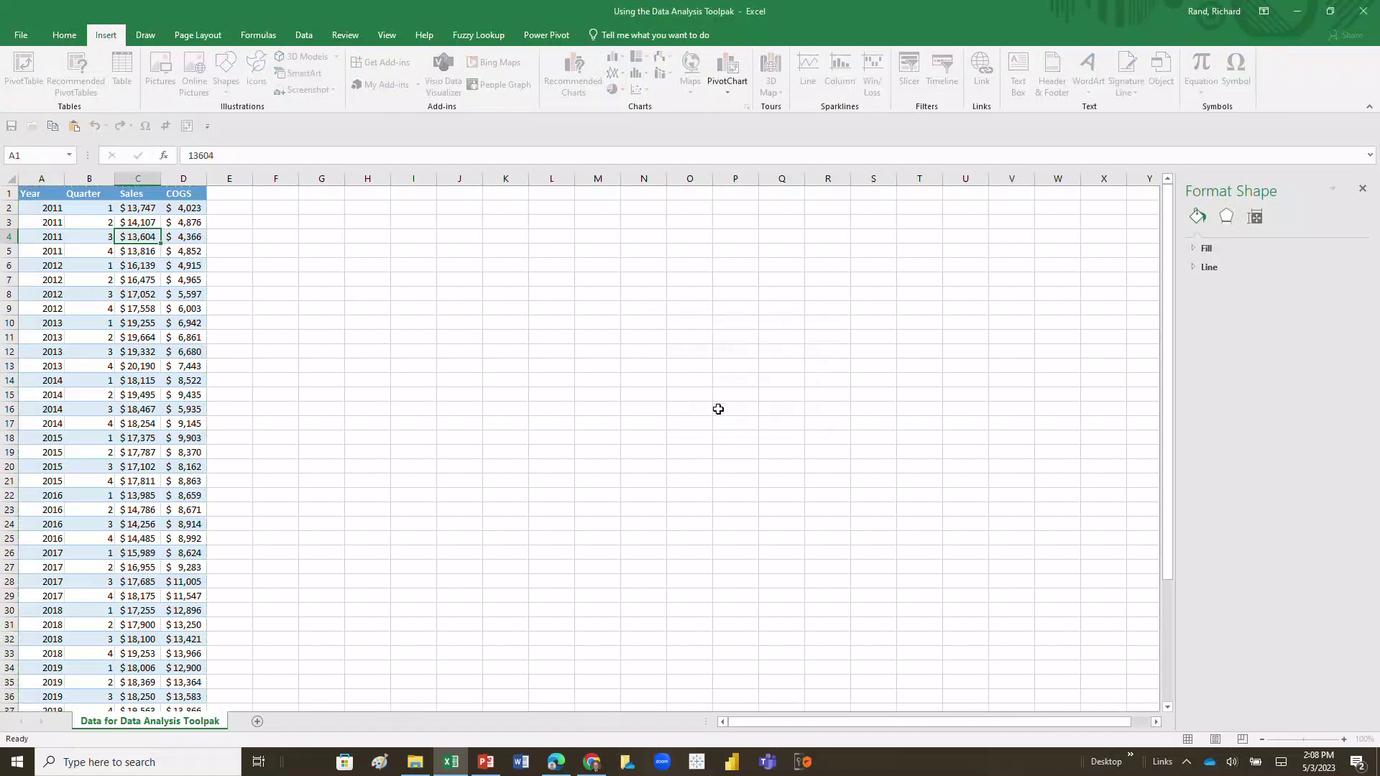
click(250, 291)
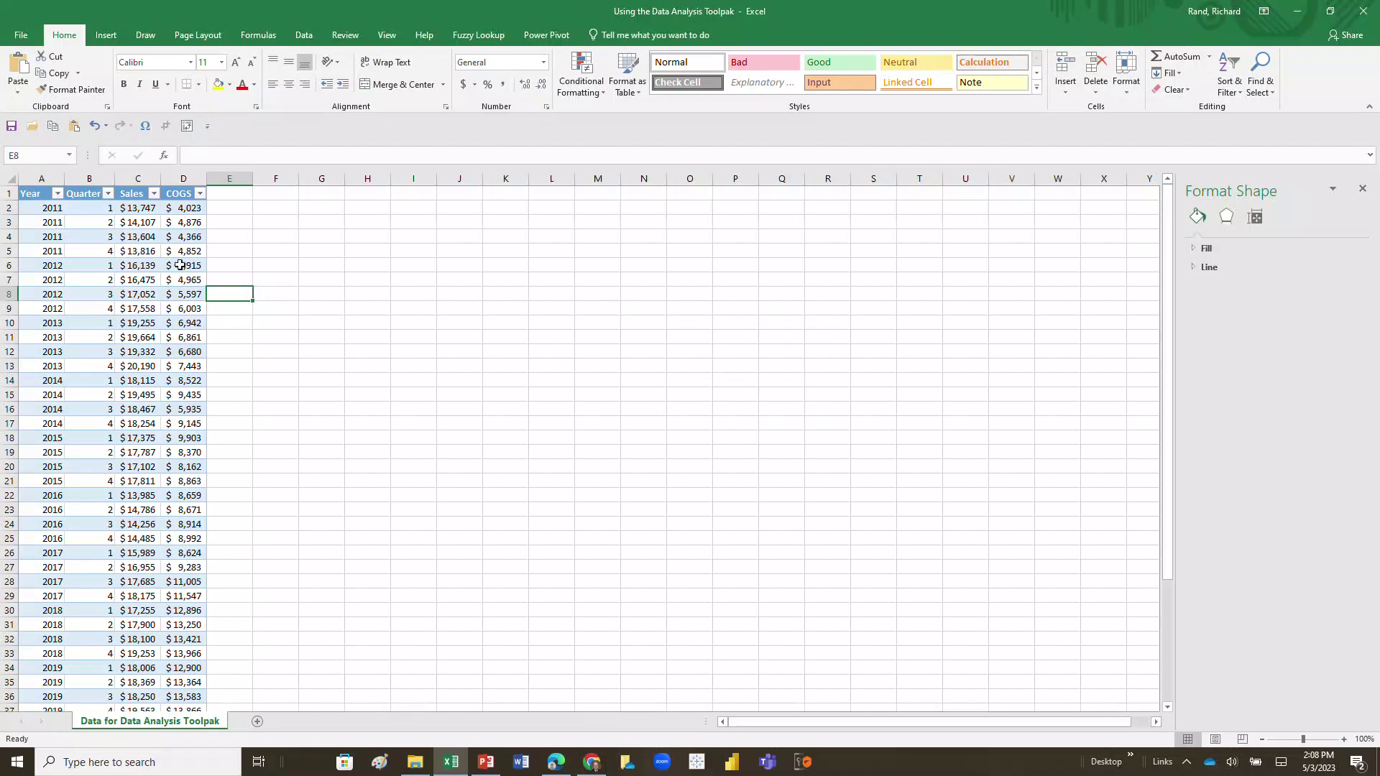
Step: Insert a histogram chart of the table's Sales column, including its header
click(125, 250)
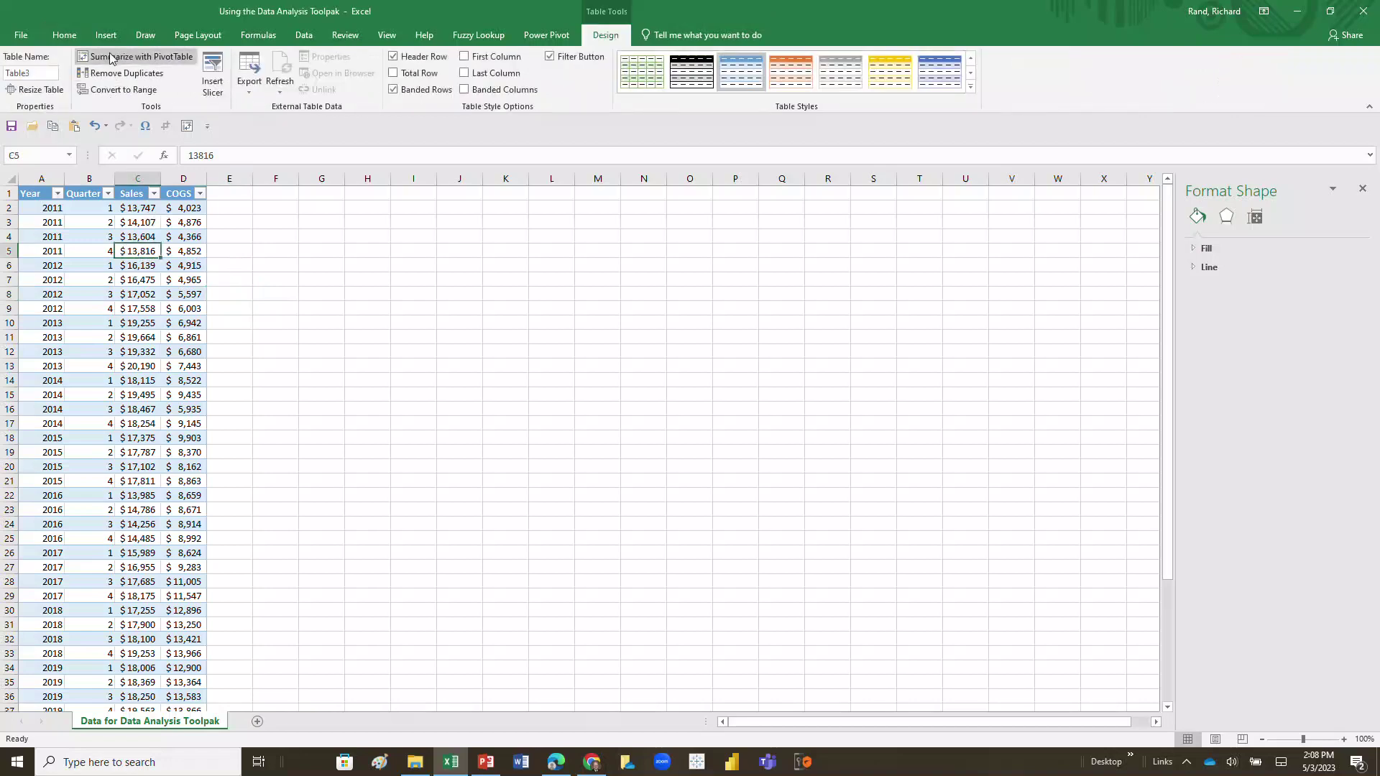
click(131, 192)
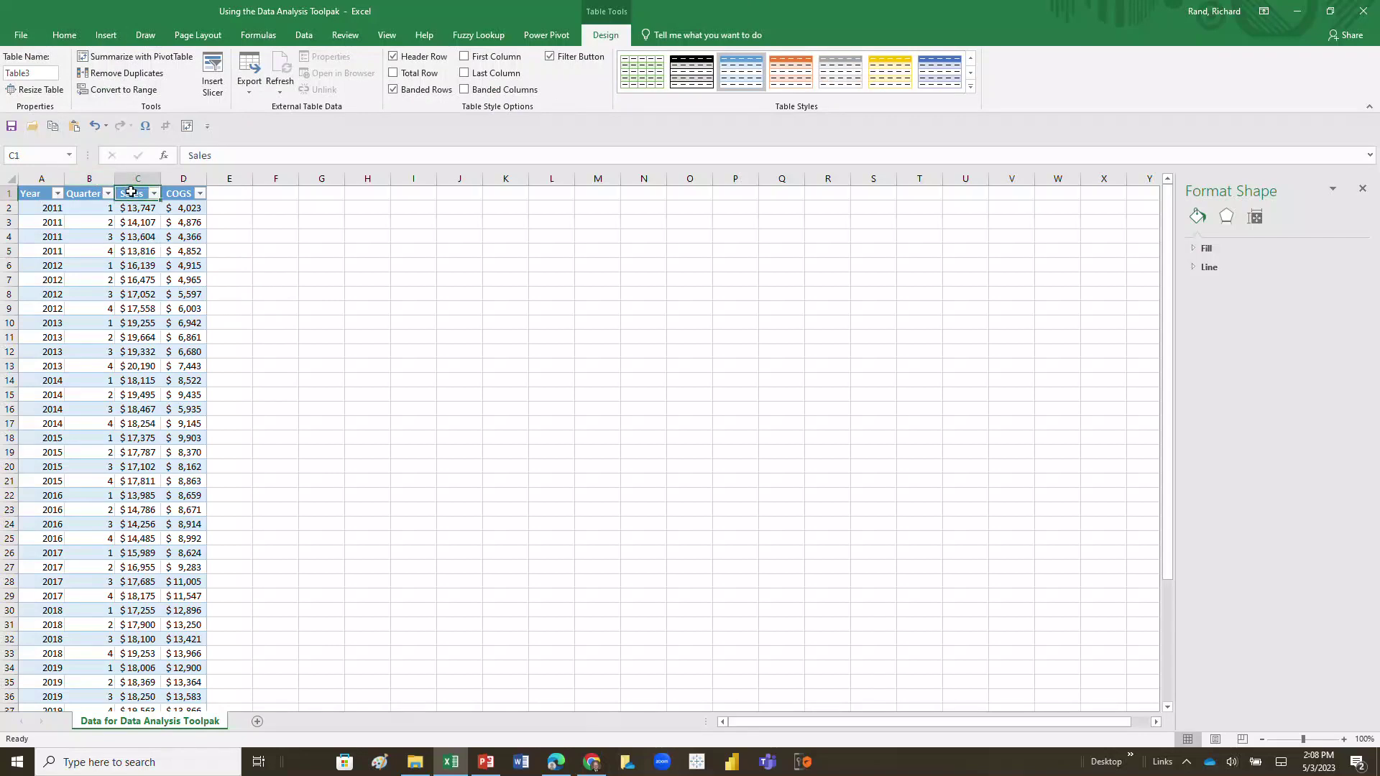
key(ctrl+shift+Down)
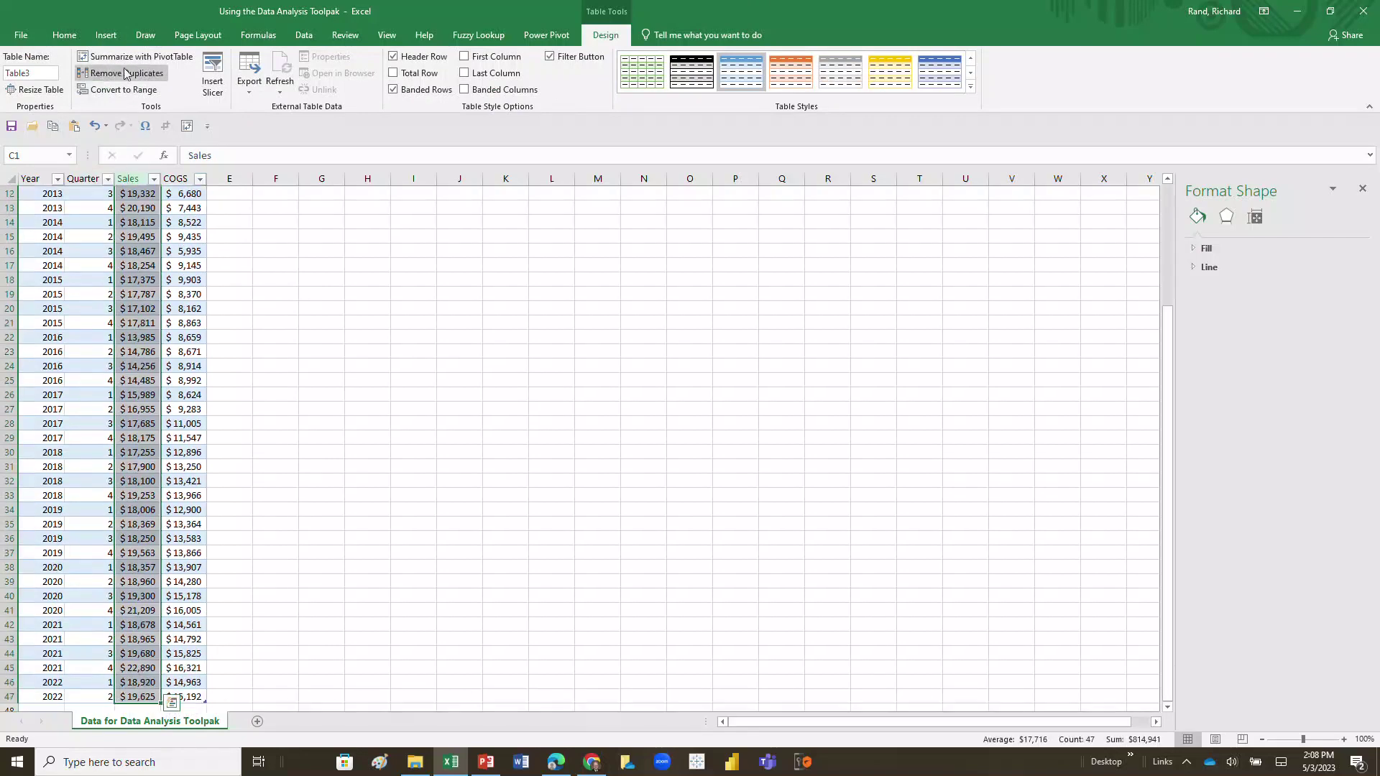
click(109, 38)
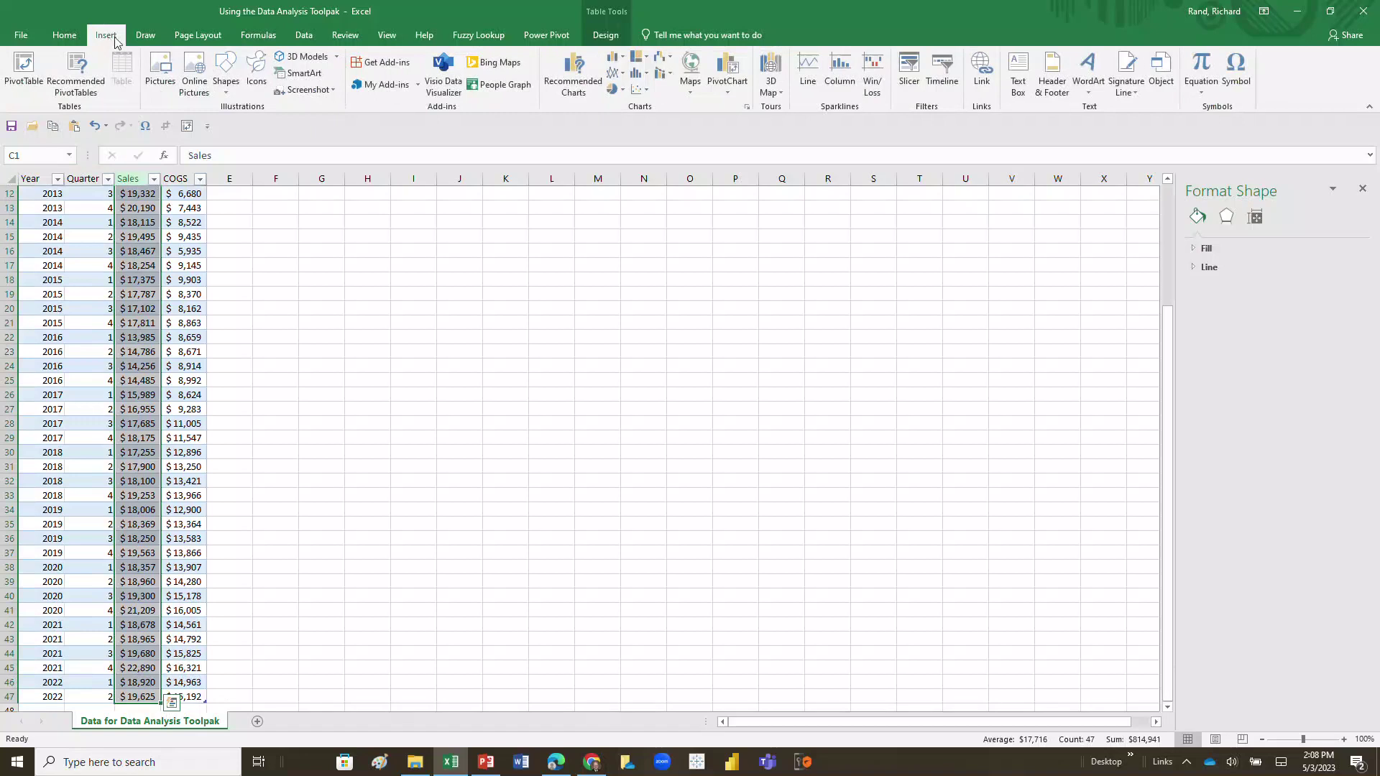
click(573, 88)
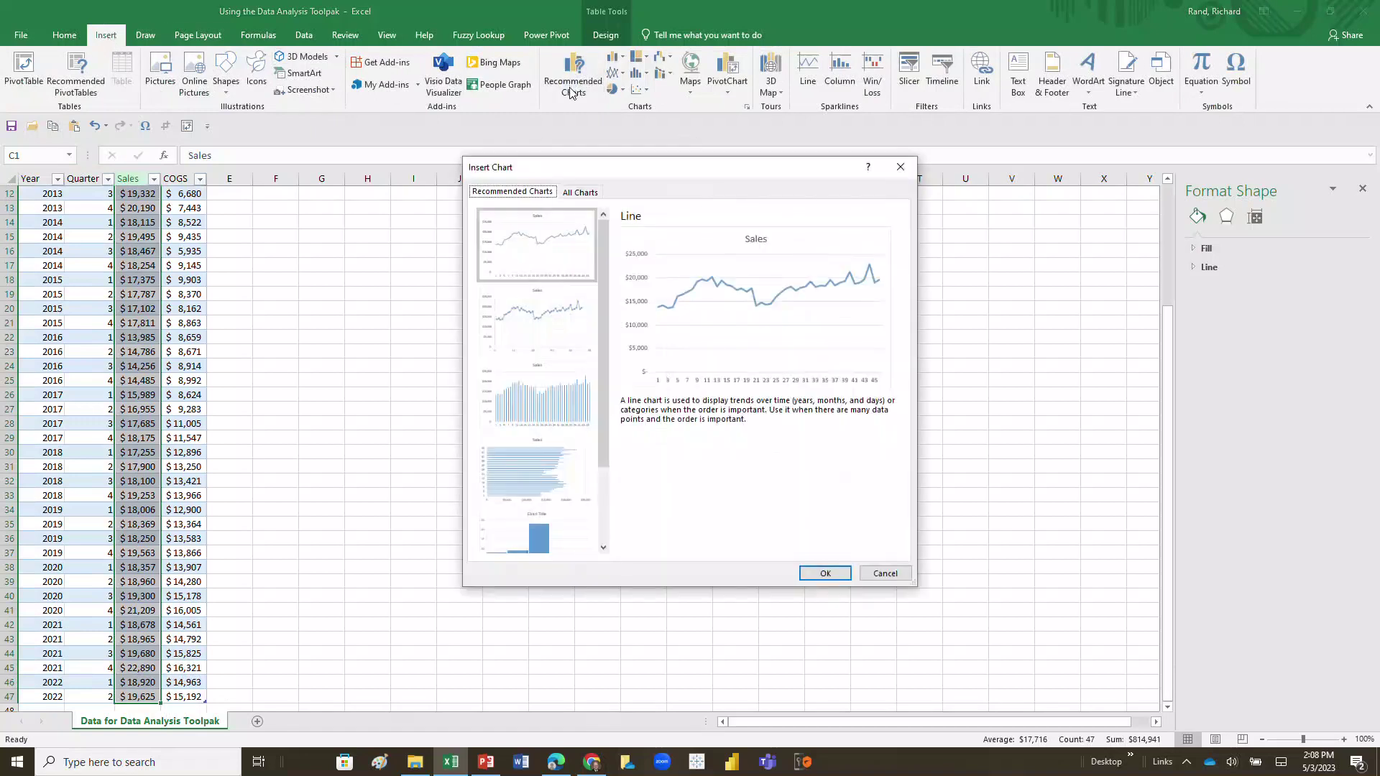
click(579, 192)
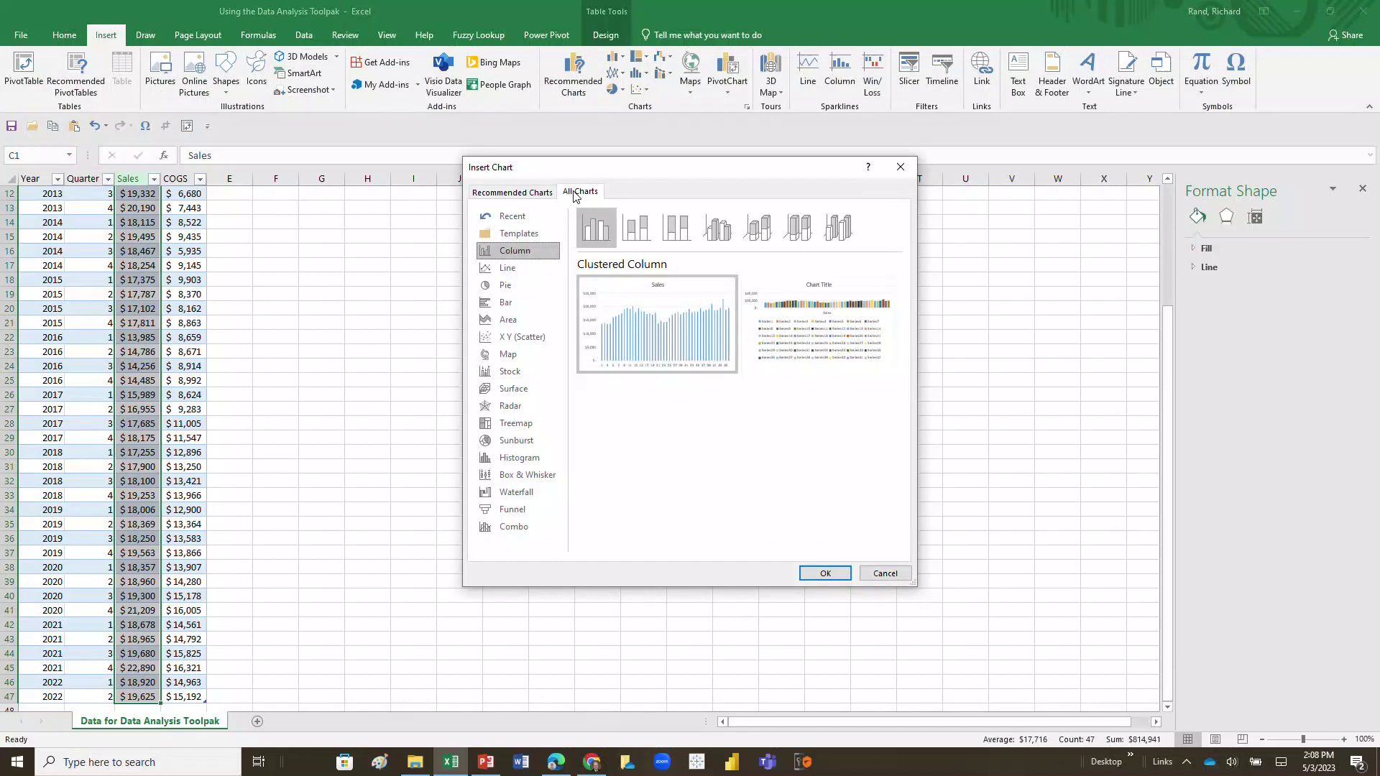
click(512, 463)
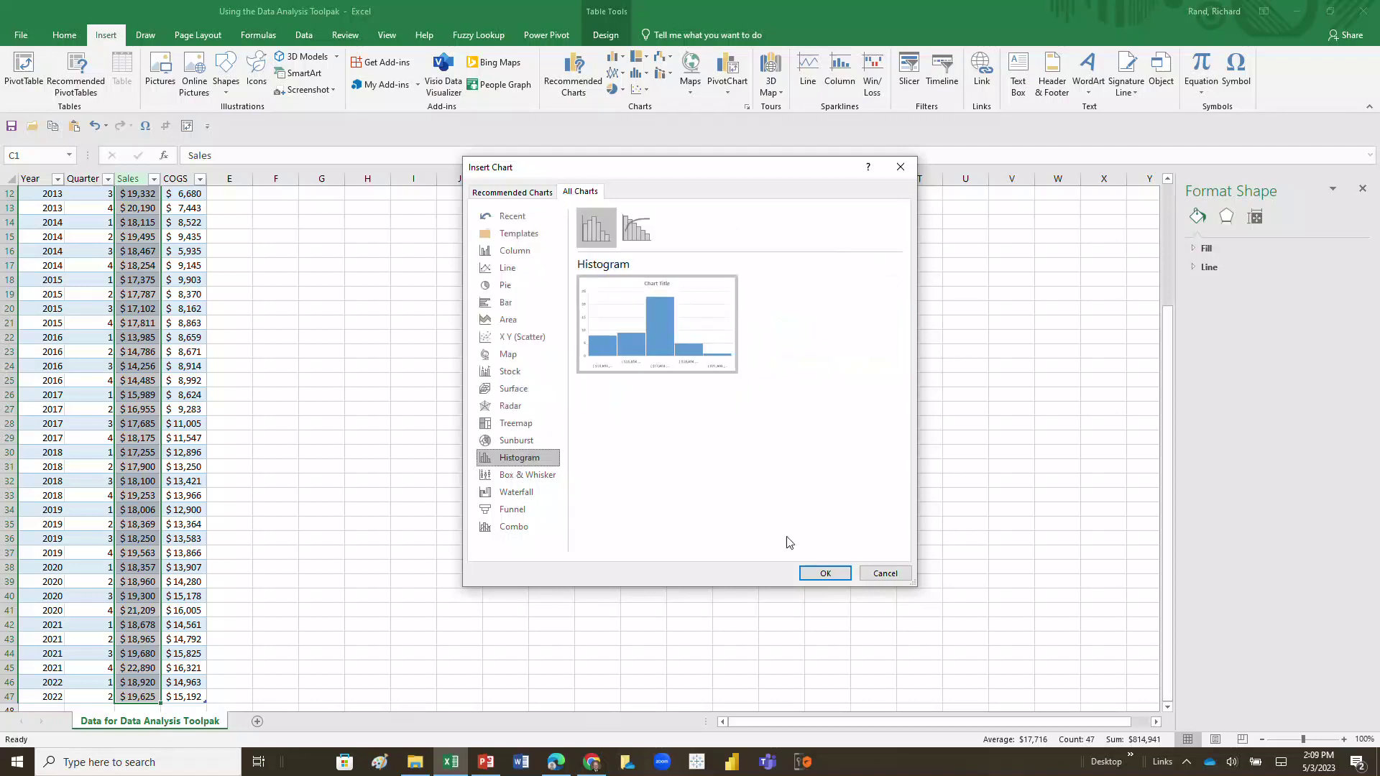
click(825, 573)
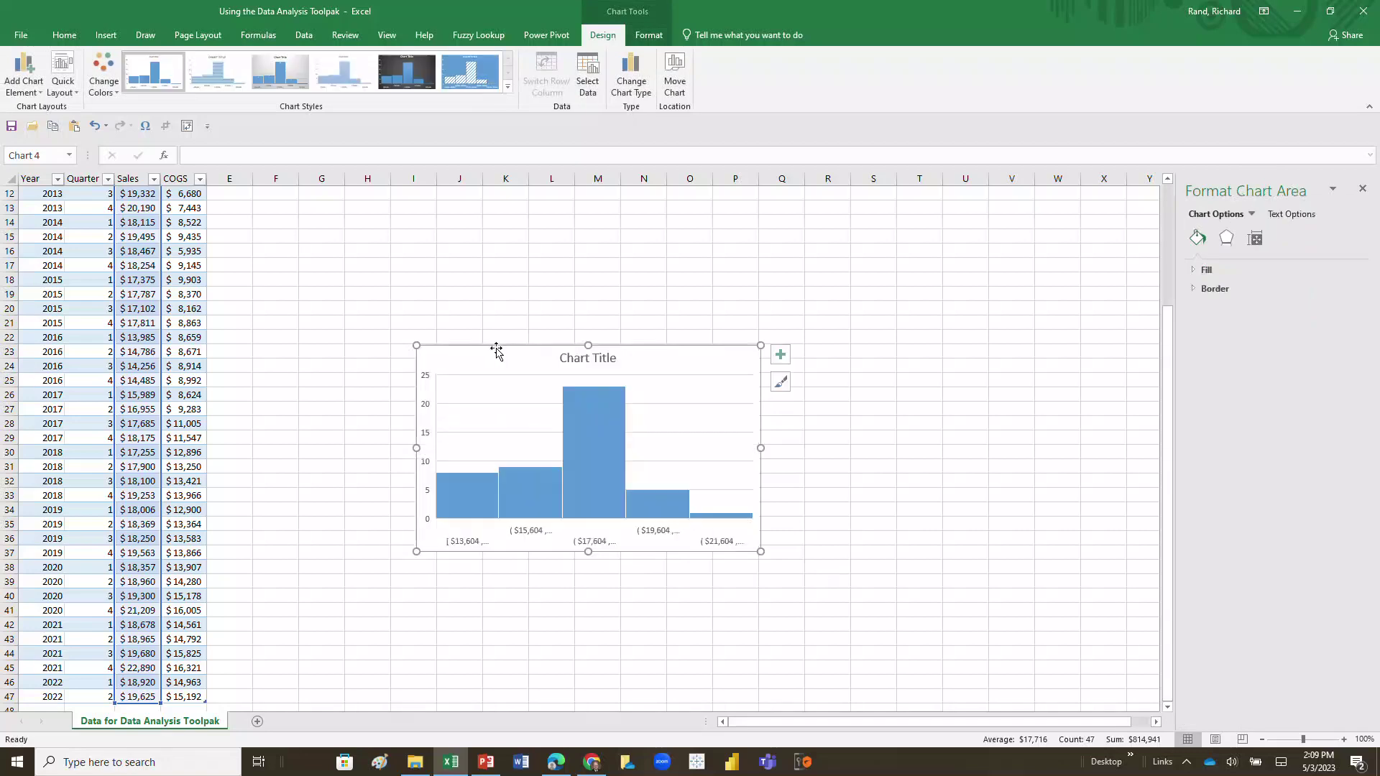
Step: Move the histogram closer to the table, enlarge it to span columns F to Q, and add data labels to its bars
drag(334, 222, 335, 223)
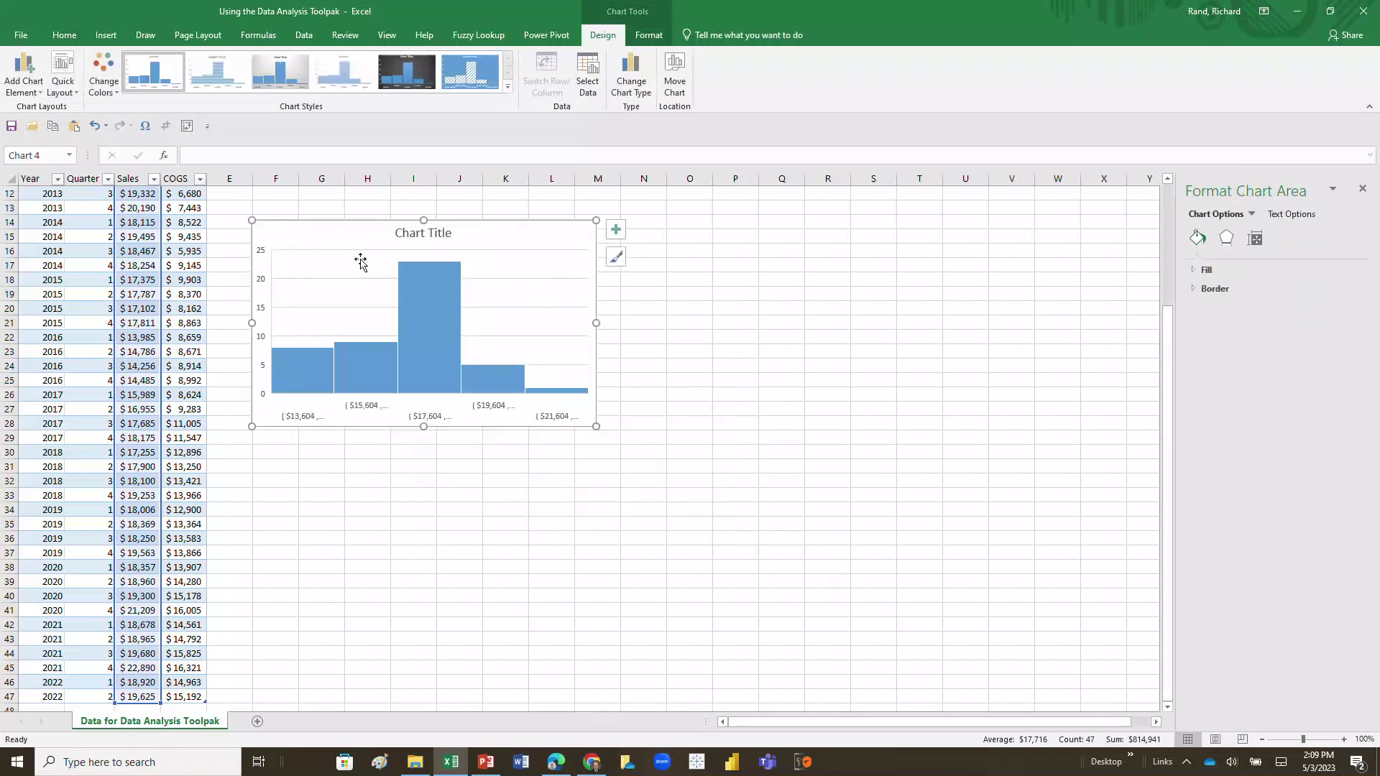
drag(596, 427, 809, 462)
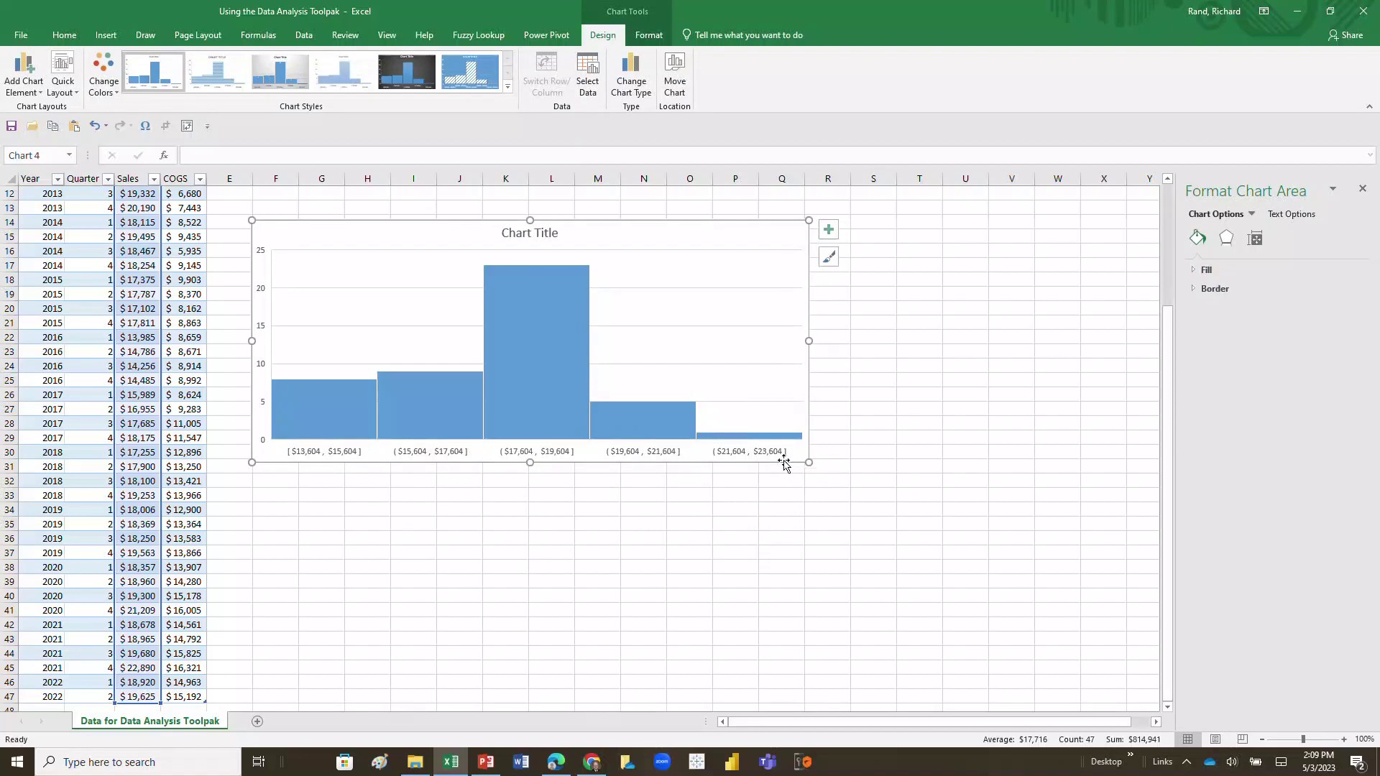
right_click(339, 420)
click(401, 517)
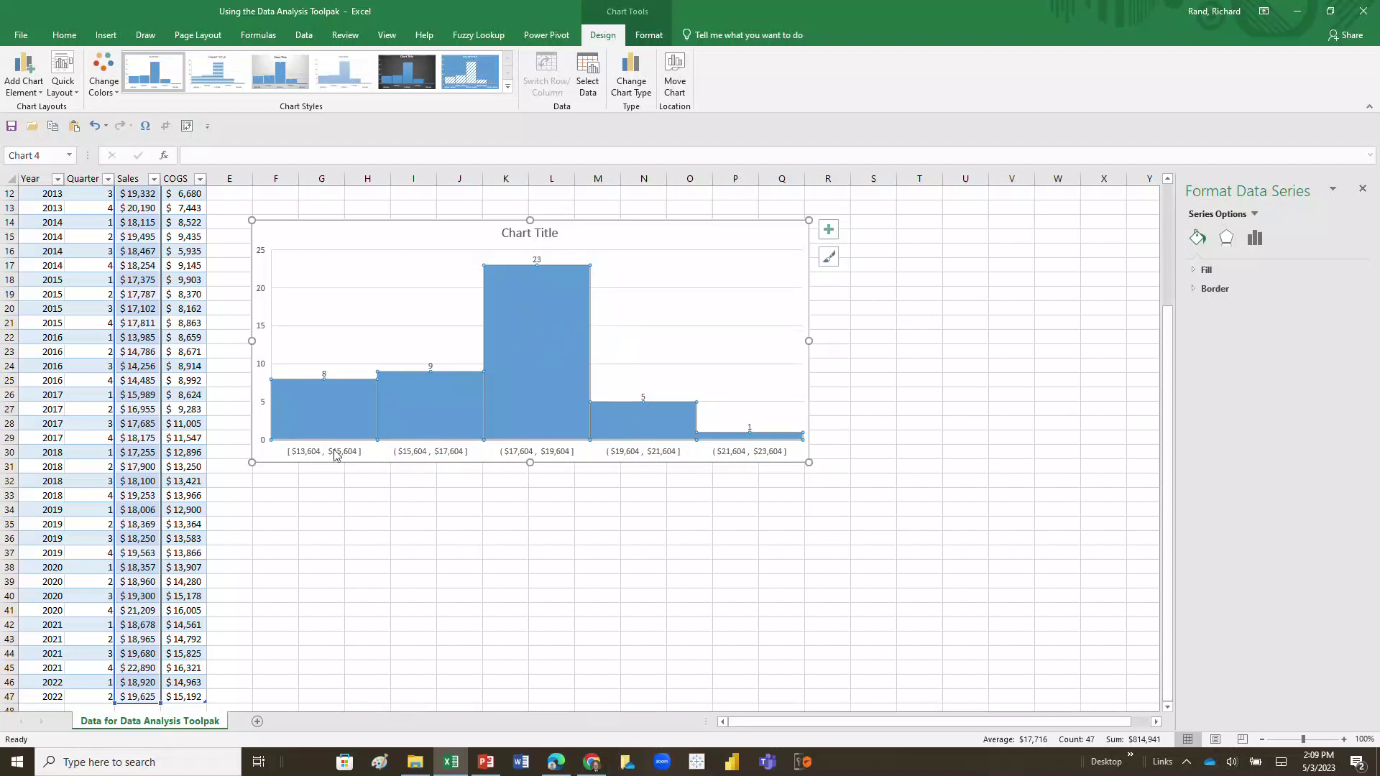
Step: Delete the Sales histogram chart and clear the column selection
mouse_move(361, 439)
mouse_move(549, 355)
click(721, 219)
key(Delete)
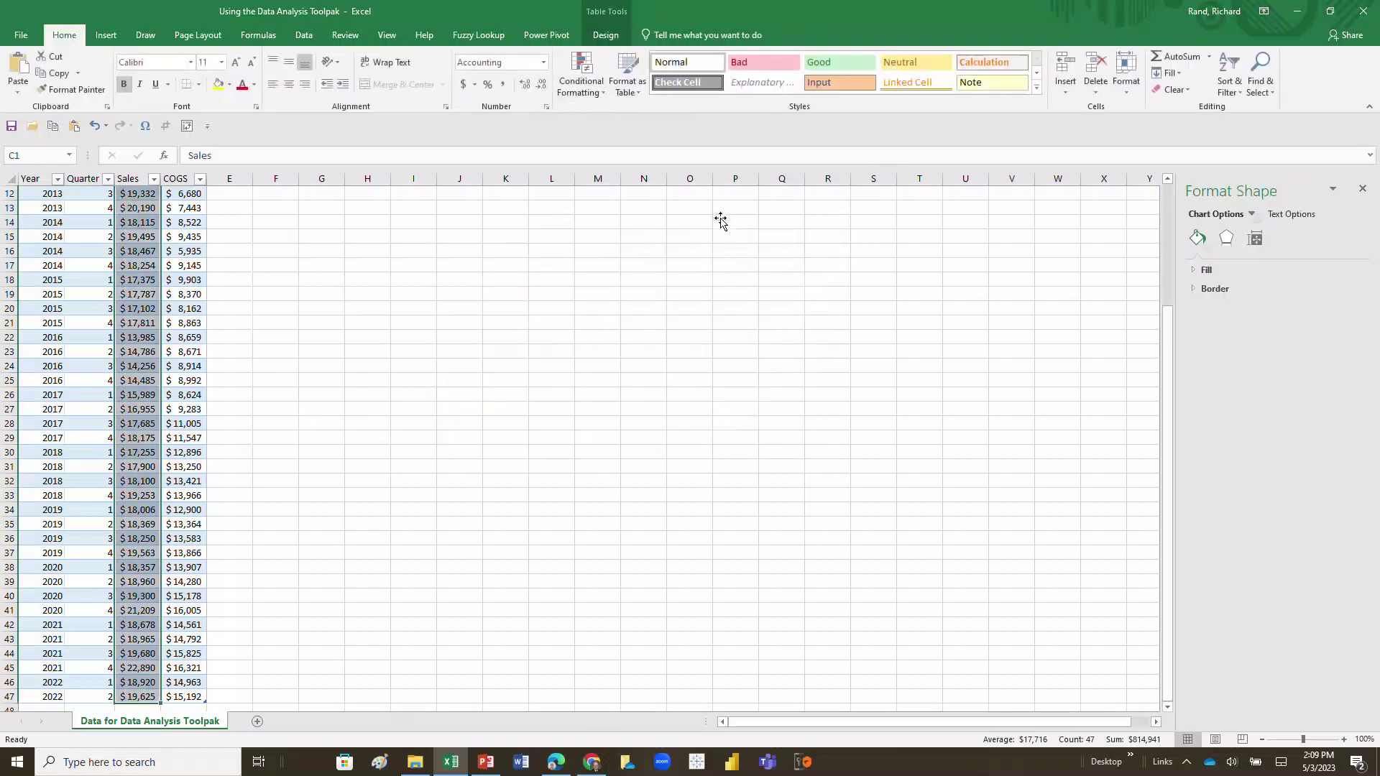
click(371, 323)
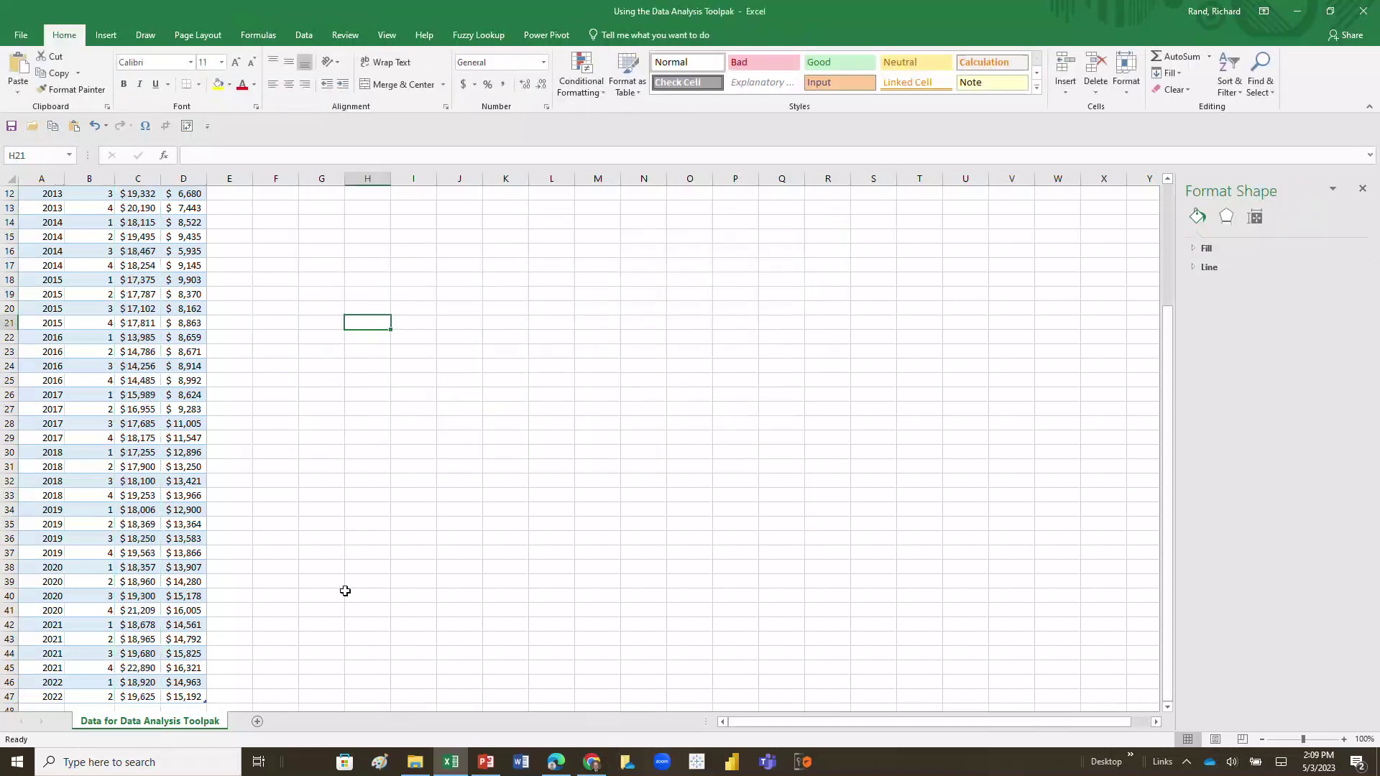
Step: Enter the labels Bin1, Bin2 and Bin3 in cells G13 to G15
click(306, 209)
text(Bin1)
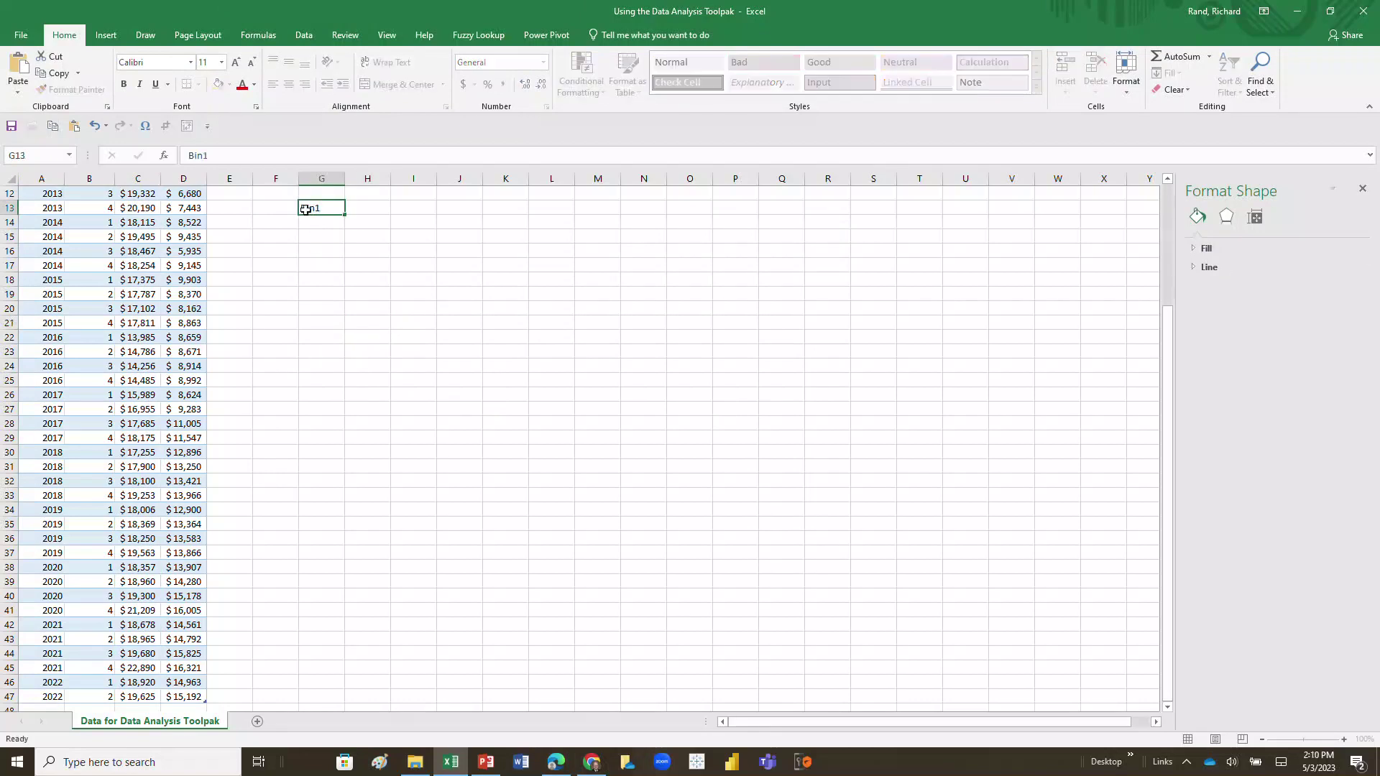
key(Return)
text(Bin2)
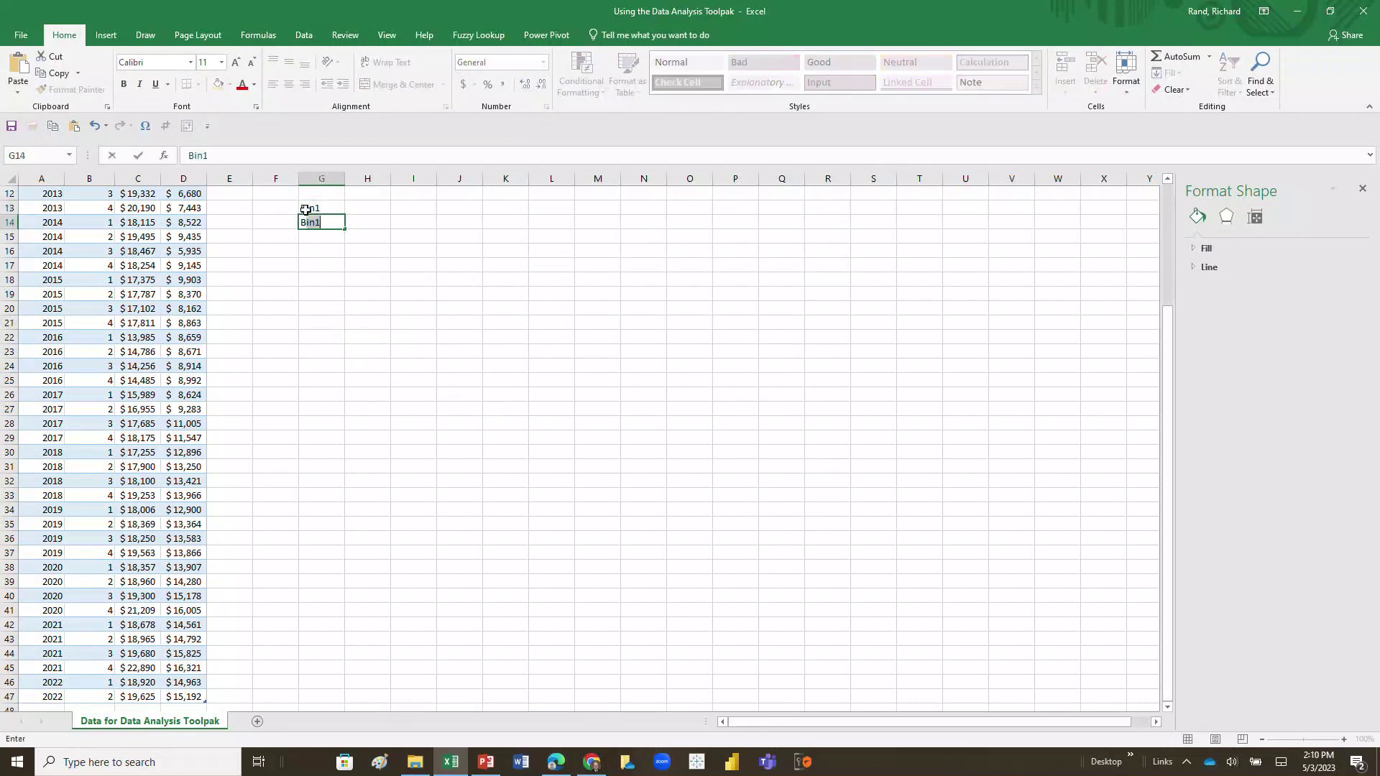
key(Return)
text(Bin3)
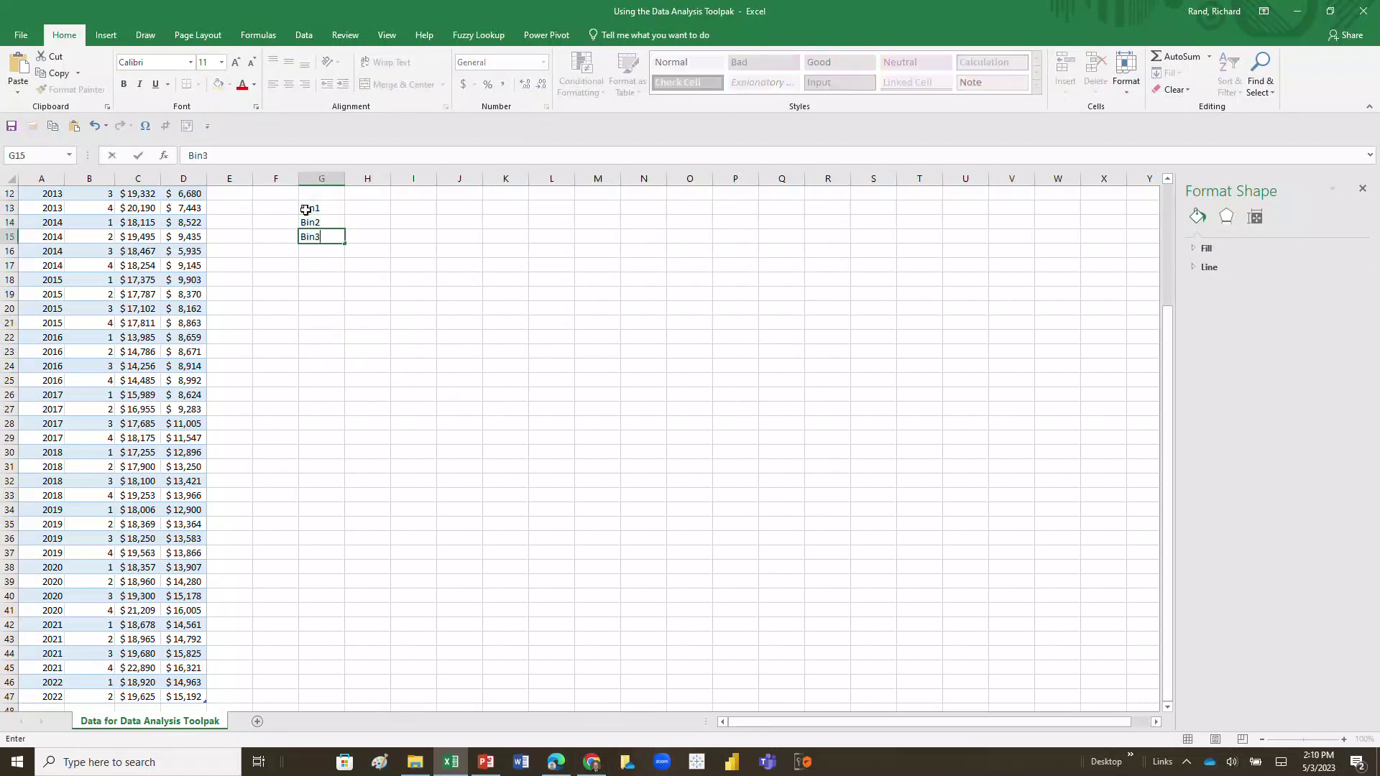
key(Return)
Step: Enter the labels Bin4 and Bin5 in cells G16 and G17, correcting the misspelled label in G16
text(Bon)
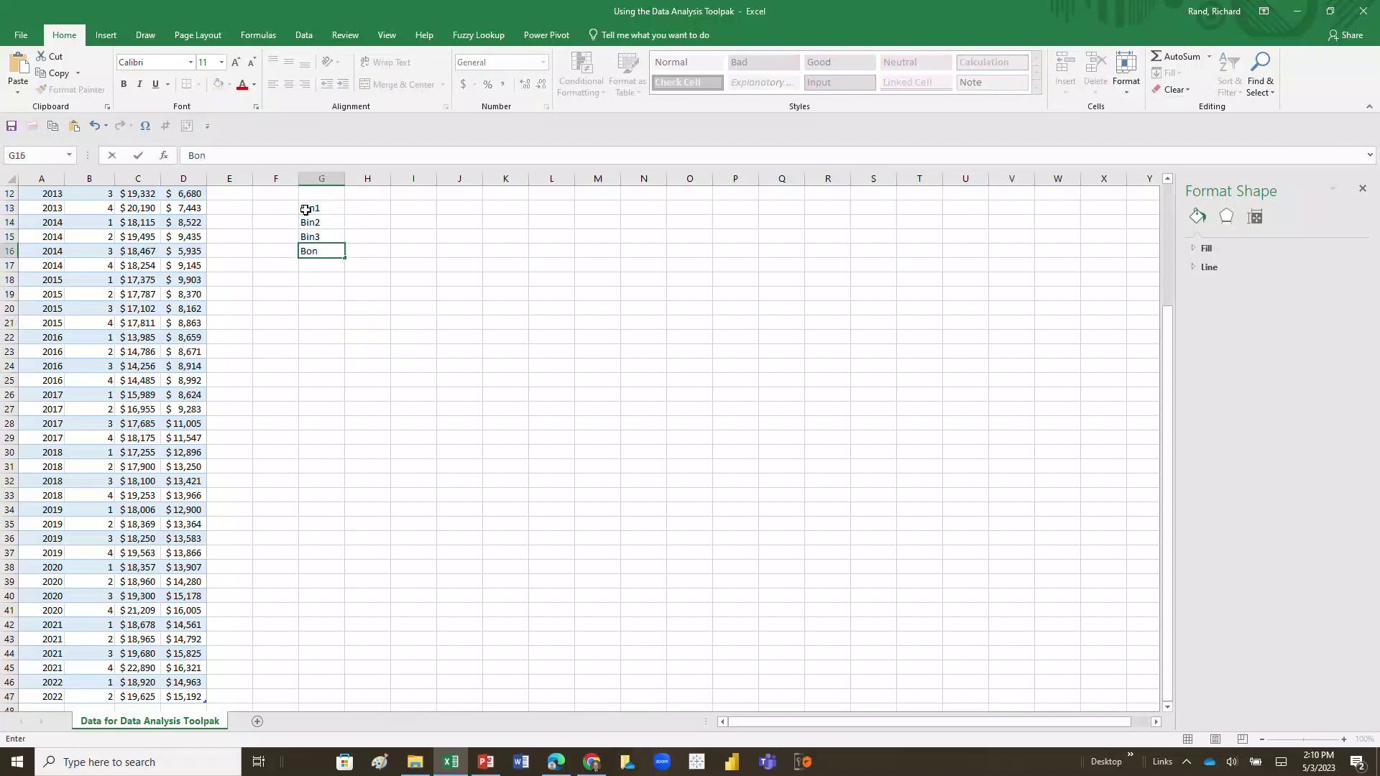
text(4)
key(Return)
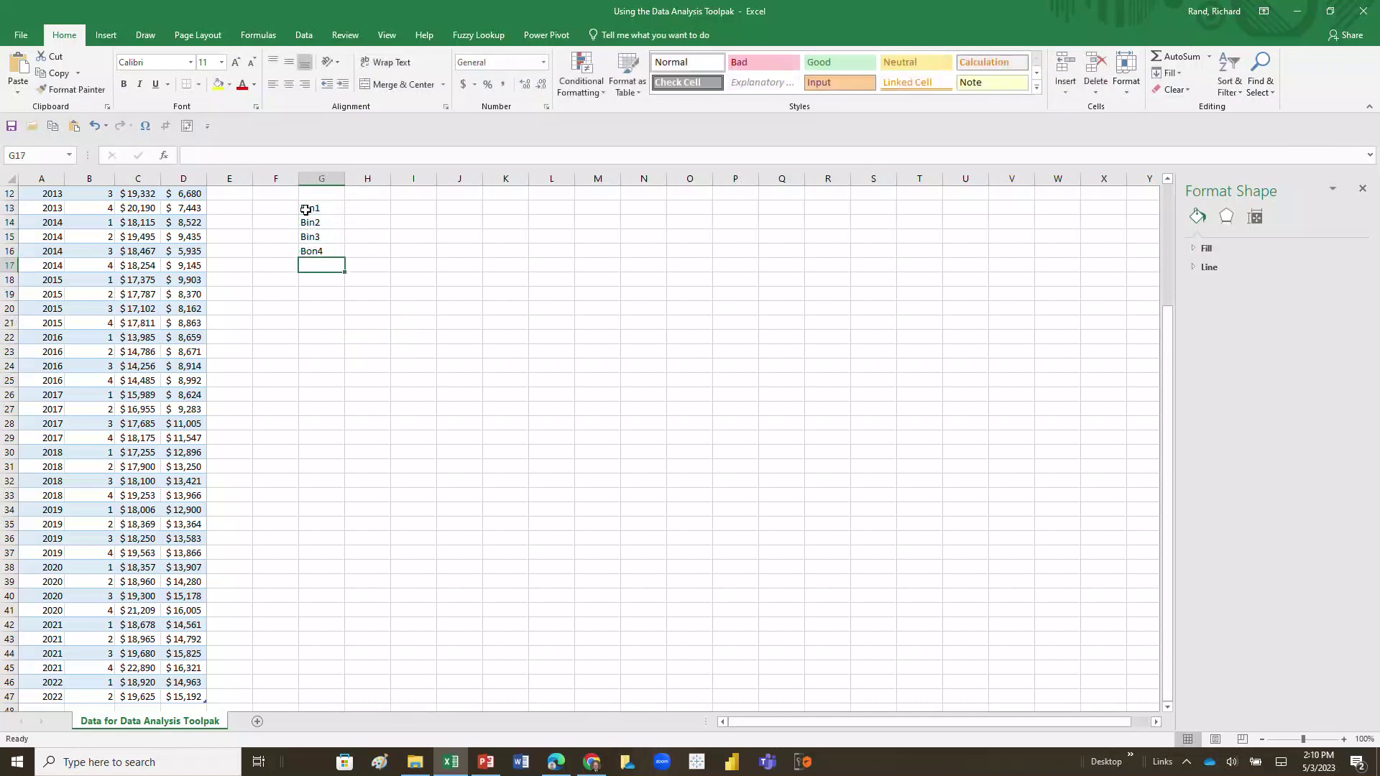
text(Bin)
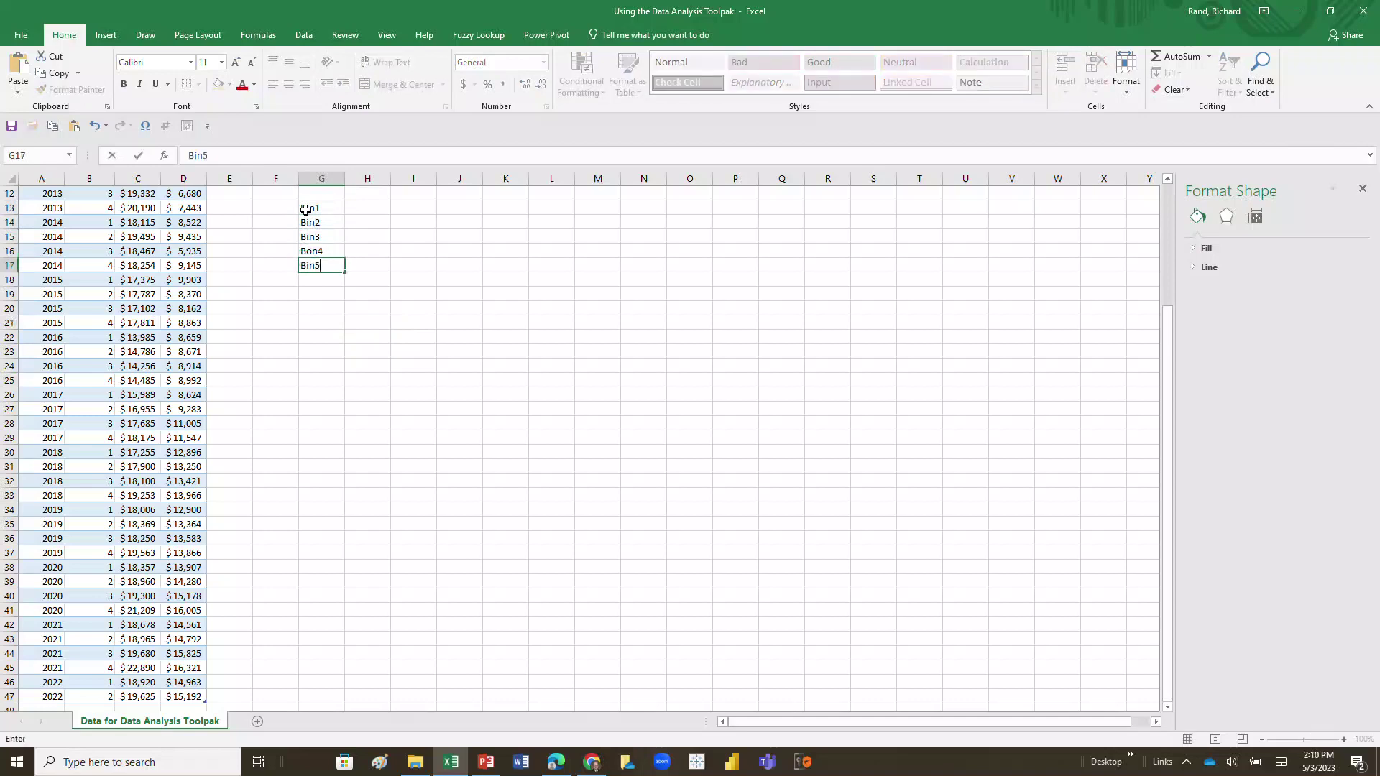
text(5)
key(Up)
text(Bi)
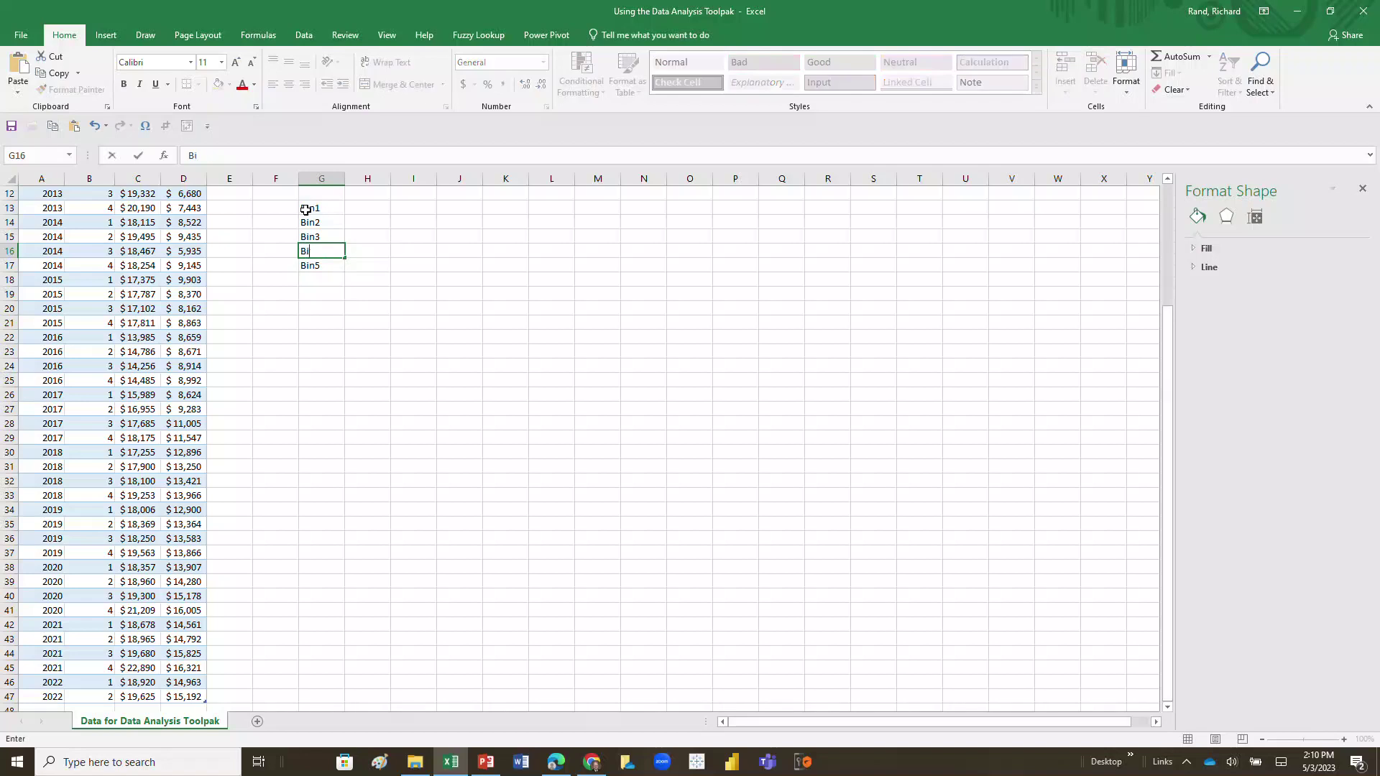
text(n4)
key(Down)
Step: Enter the labels Bin6, Bin7 and Bin8 in cells G18 to G20
key(Down)
text(Bin6)
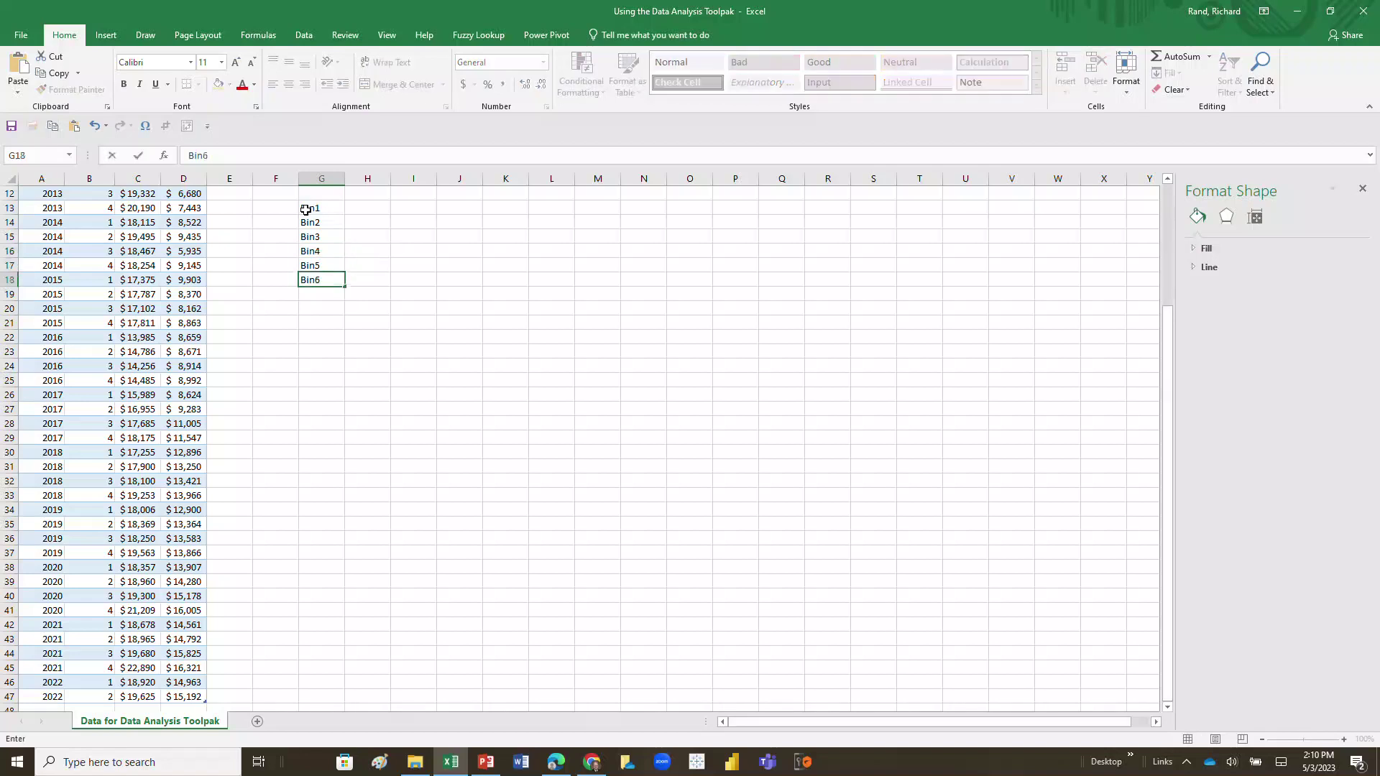
key(Return)
text(Bin)
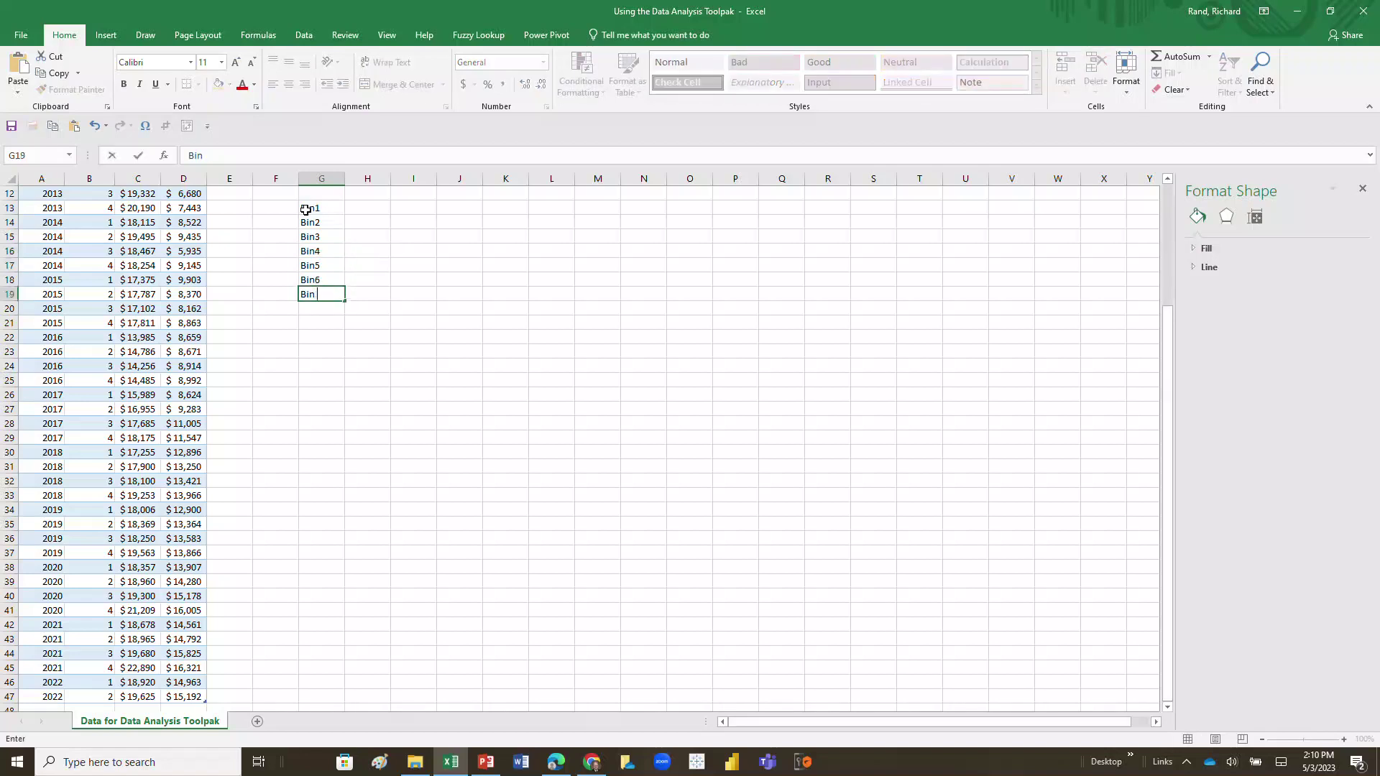
text(7)
key(Return)
text(B)
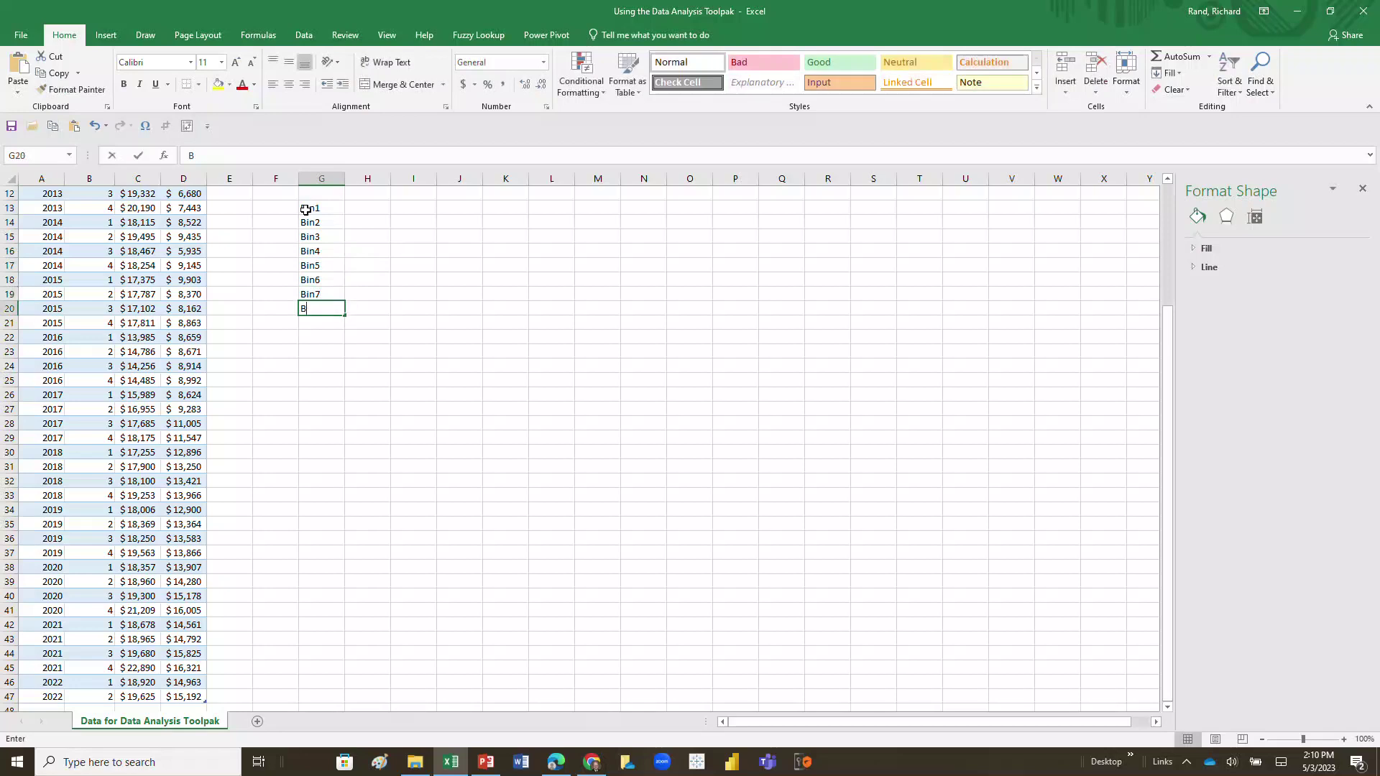
text(in8)
key(Return)
Step: Enter the labels Bin9 and Bin10 in cells G21 and G22
text(Bin9)
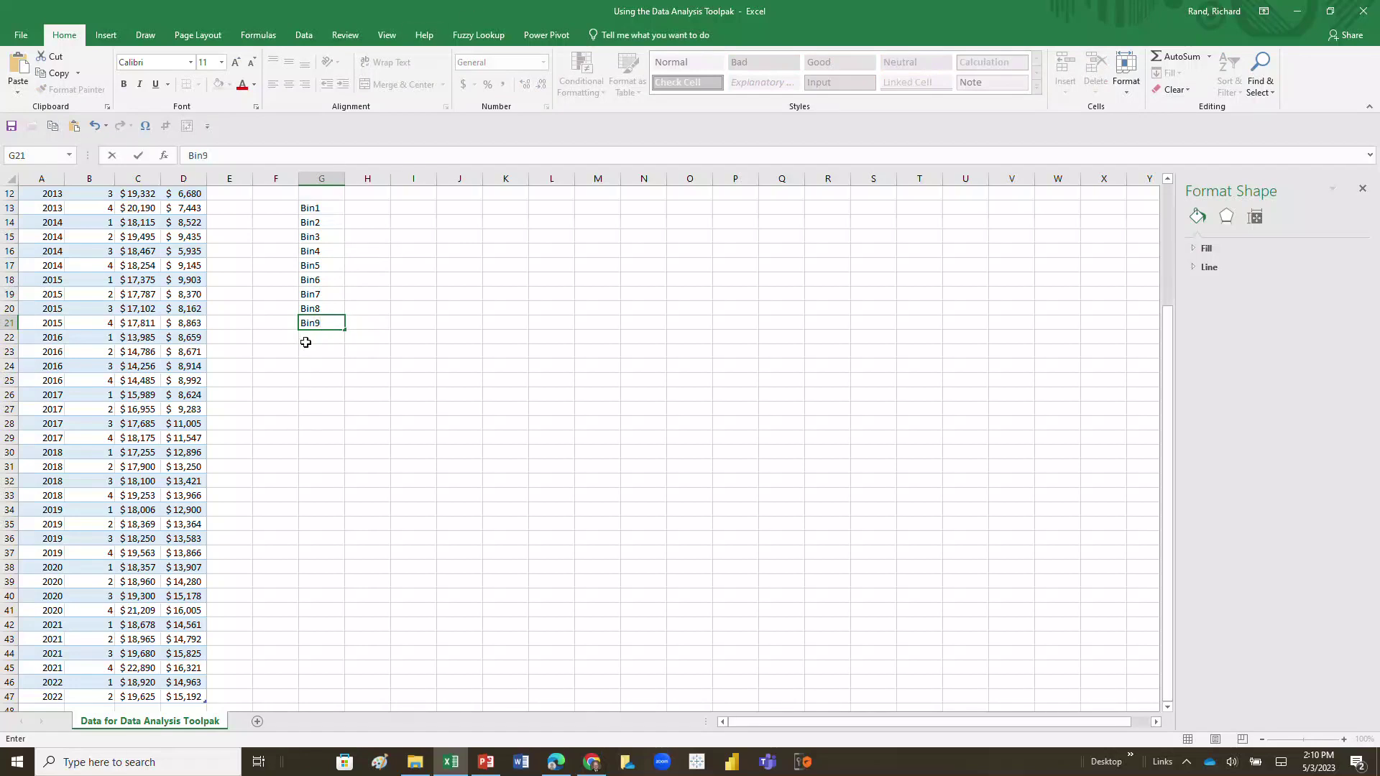
key(Return)
text(Bin)
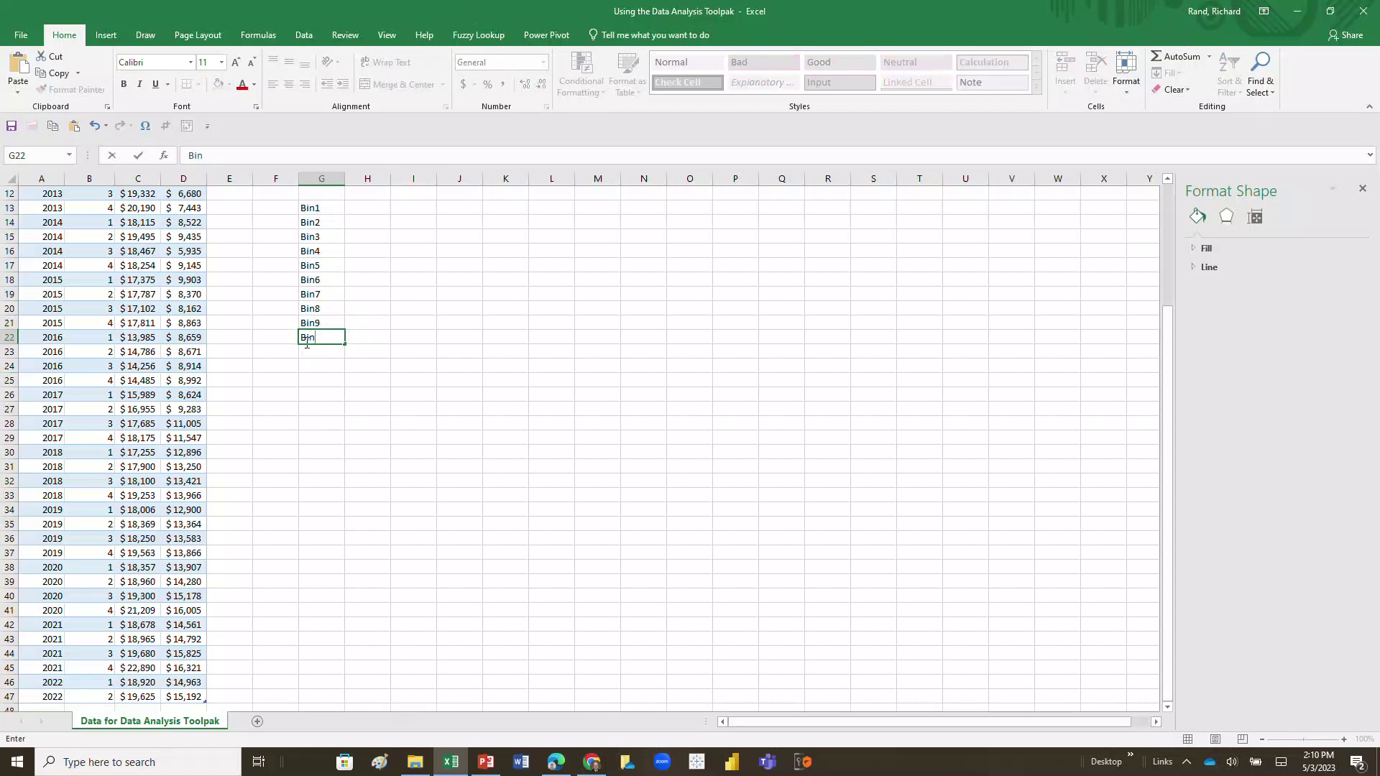
text(10)
key(Return)
Step: Enter the bin limits 2500 and 5000 in cells H13 and H14, beside Bin1 and Bin2
key(Right)
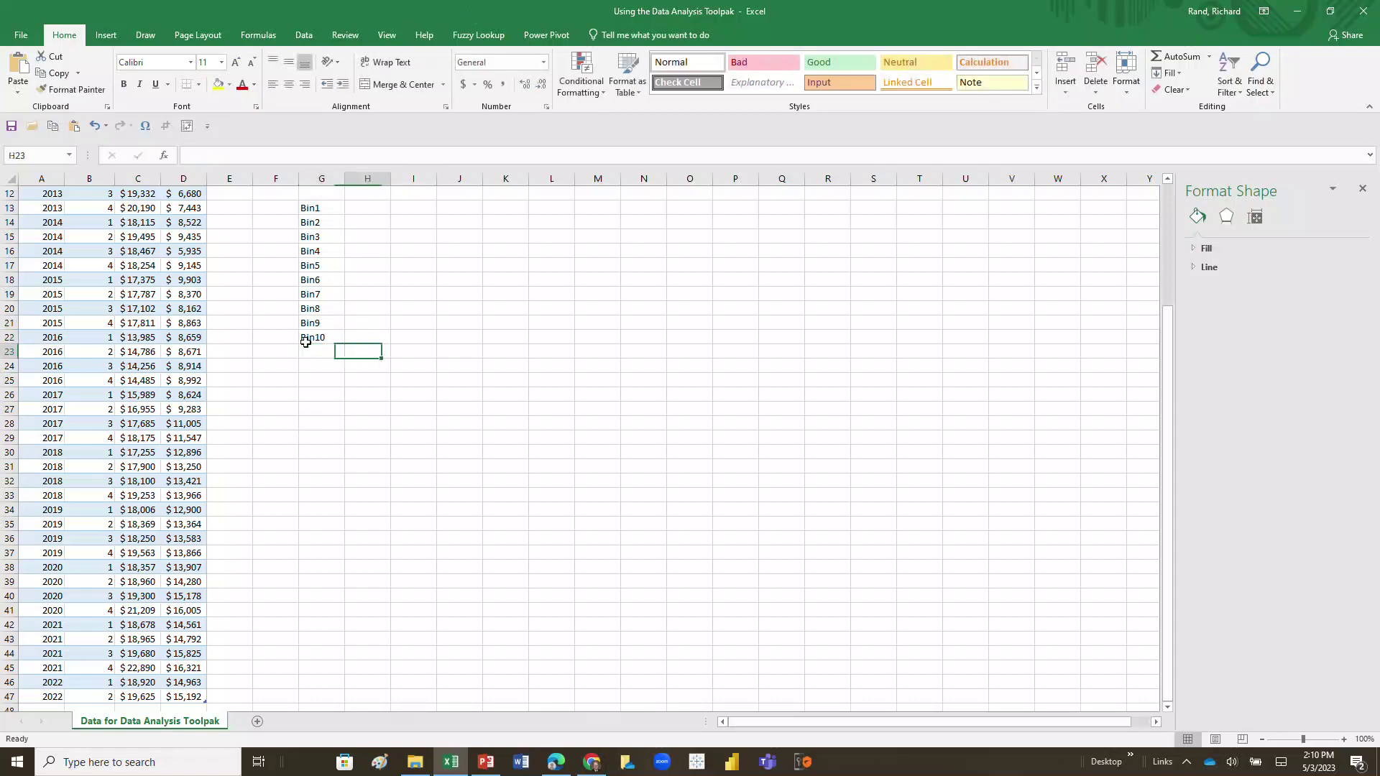
key(Up)
key(Up)
key(Up)
key(Up)
key(Up)
key(Up)
key(Up)
key(Up)
key(Up)
key(Up)
key(Up)
key(Down)
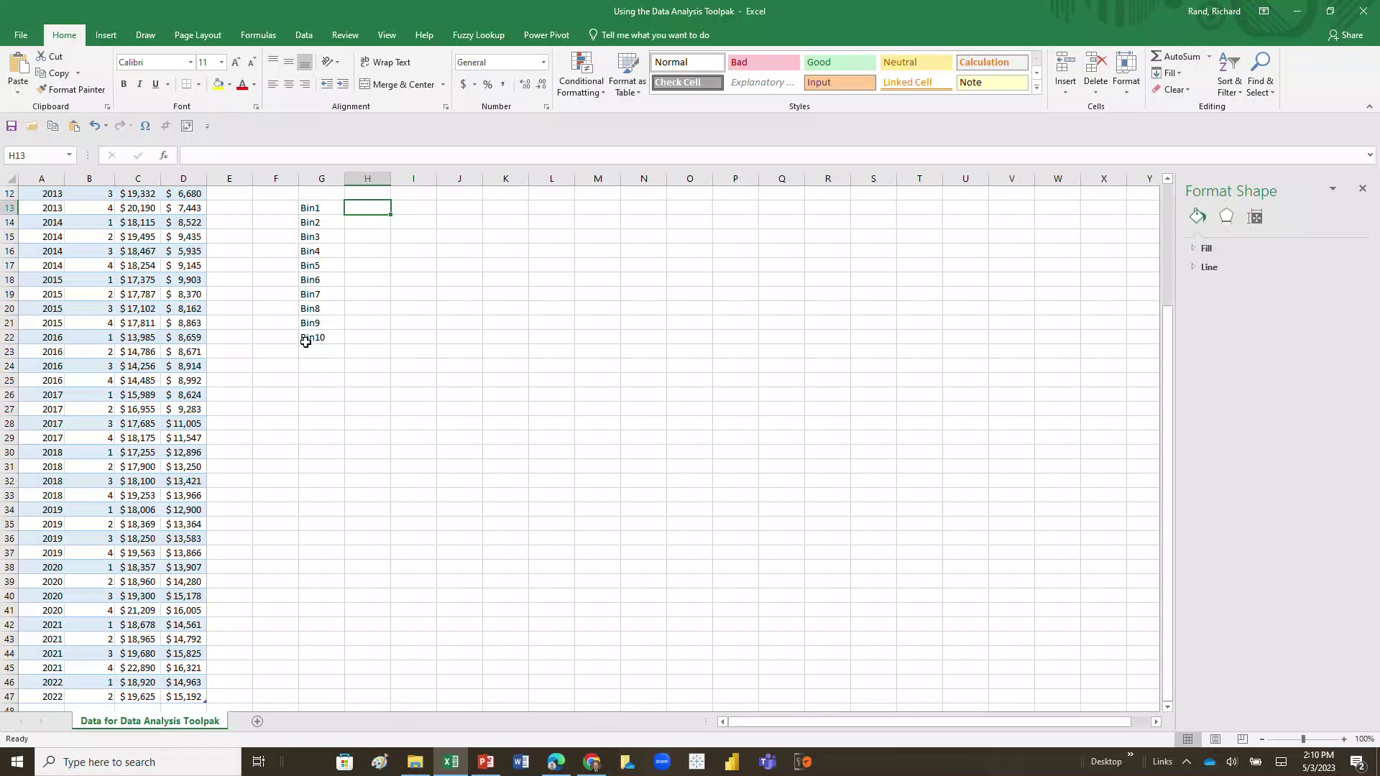
text(25)
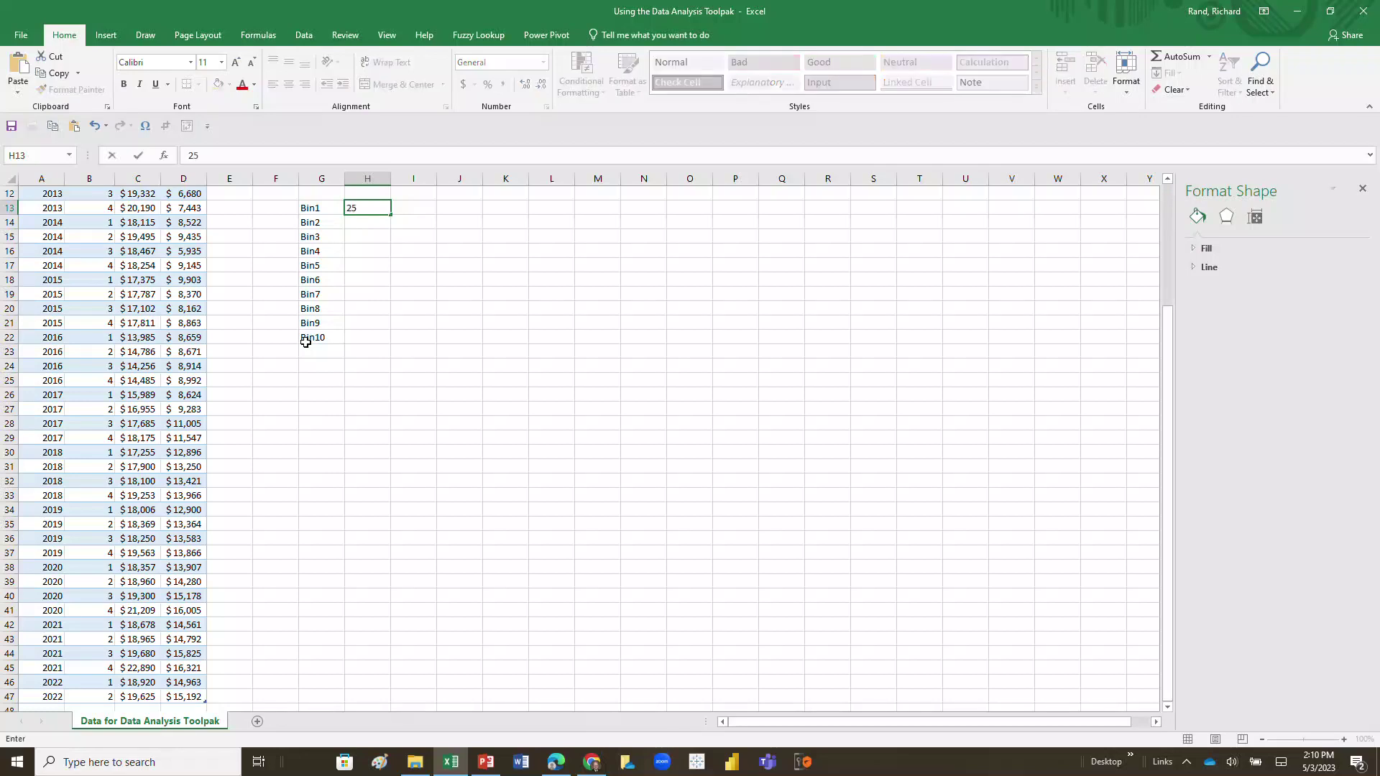
text(00)
key(Return)
text(500)
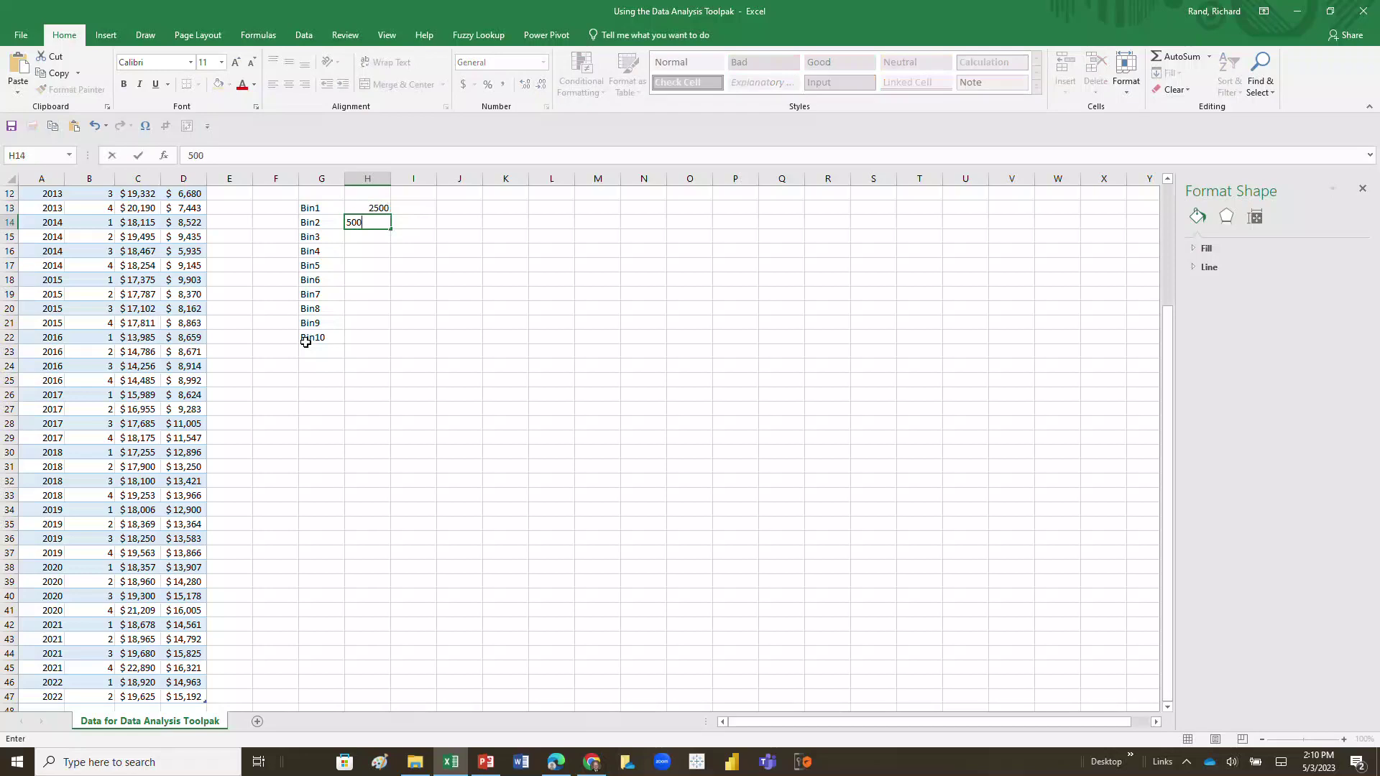
text(0)
key(Return)
Step: Enter the bin limits 7500, 10000 and 12500 in cells H15 to H17
text(7560)
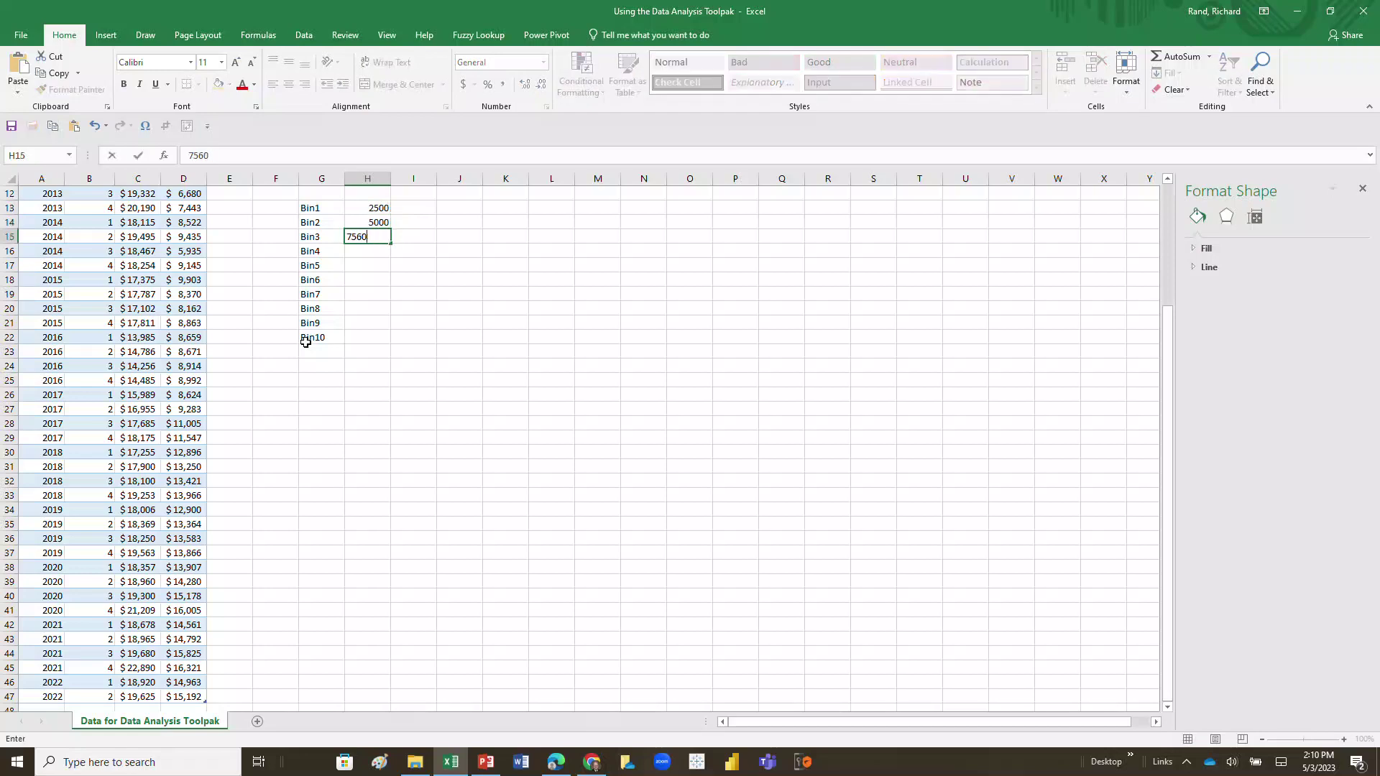
key(BackSpace)
text(00)
key(Return)
text(1000)
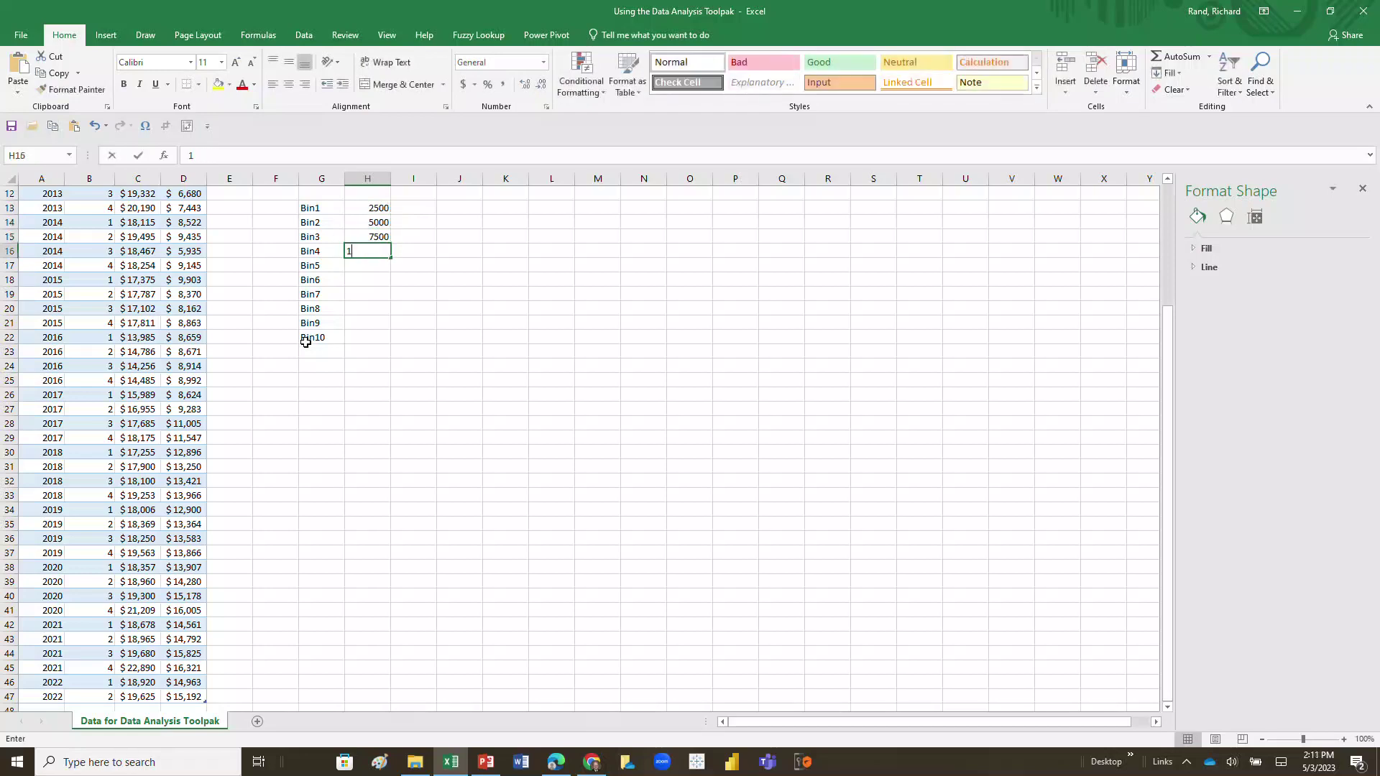
key(Return)
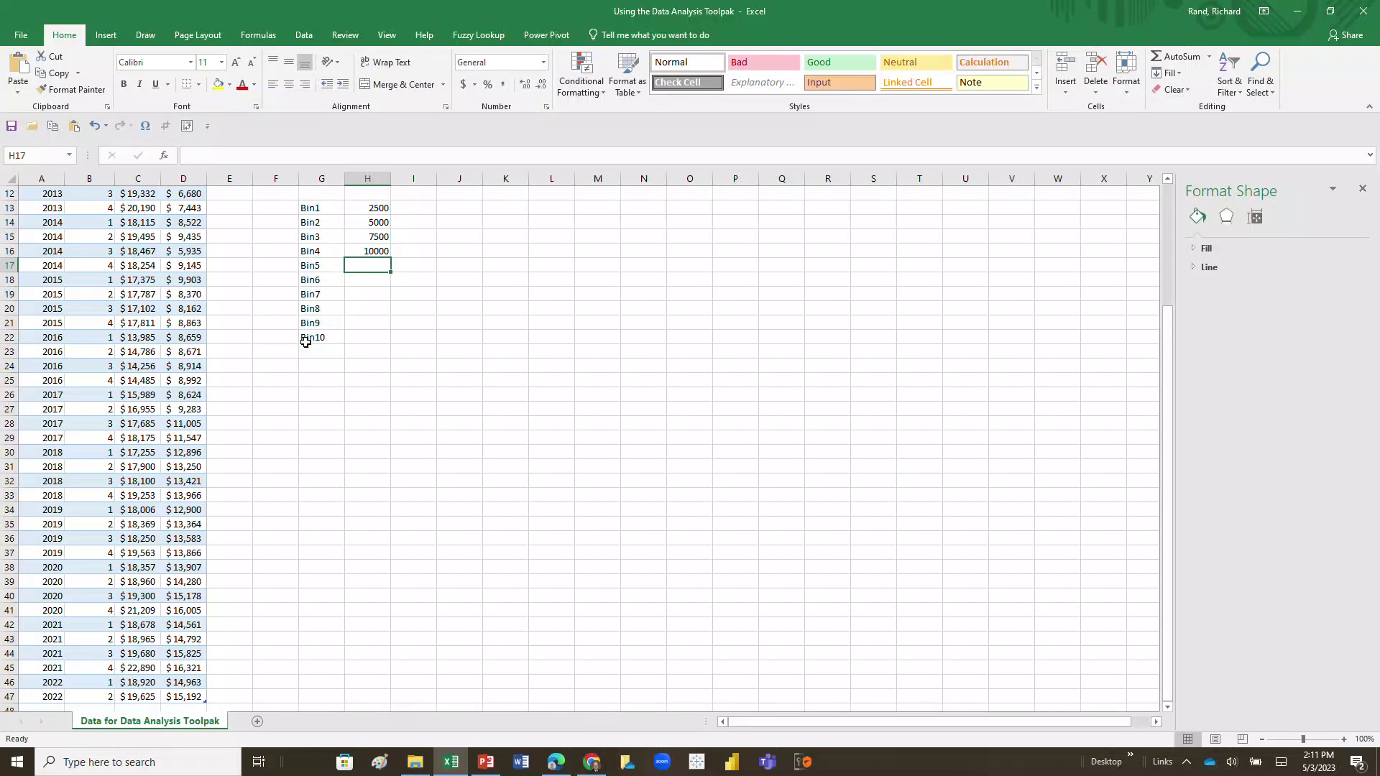
text(12500)
key(Return)
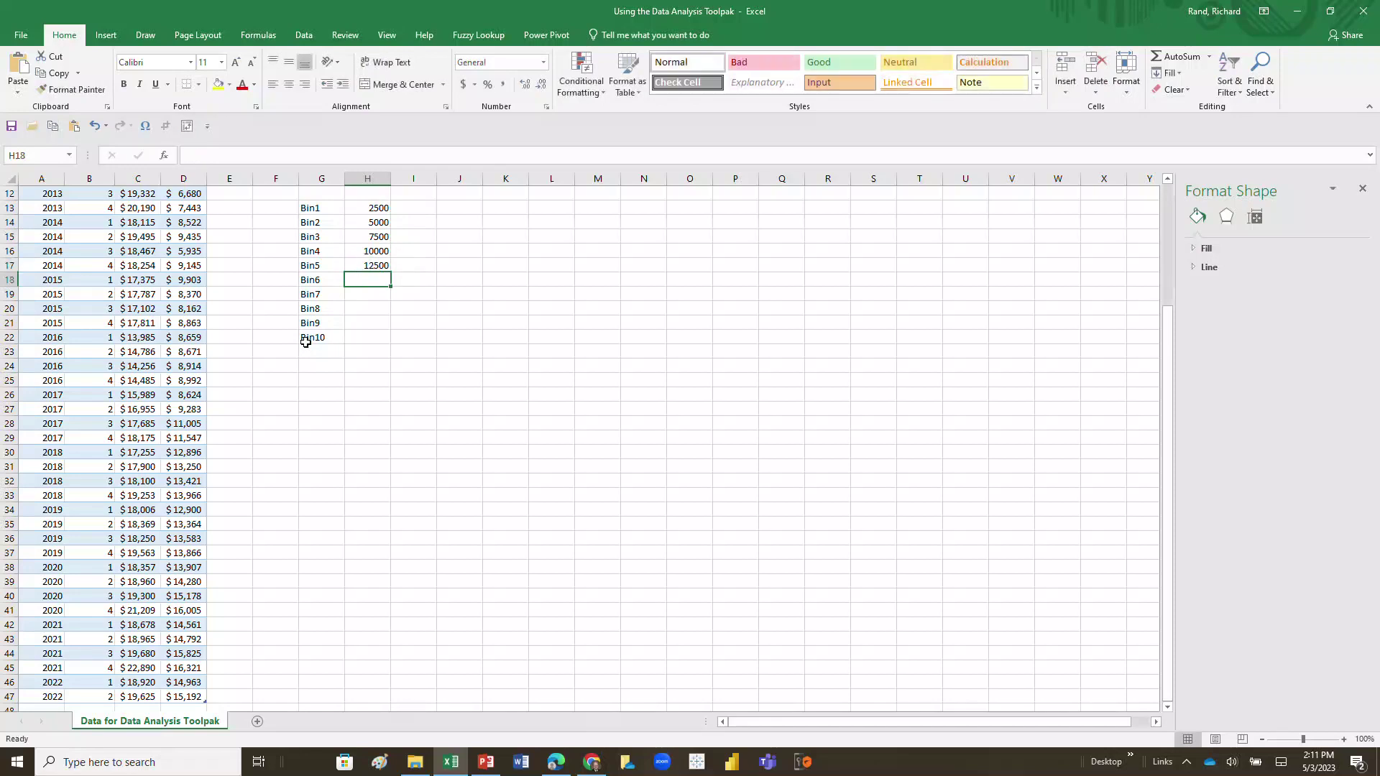
Step: Enter the bin limits 15000, 17500 and 20000 in cells H18 to H20, correcting the mistyped value in H20
text(15000)
key(Return)
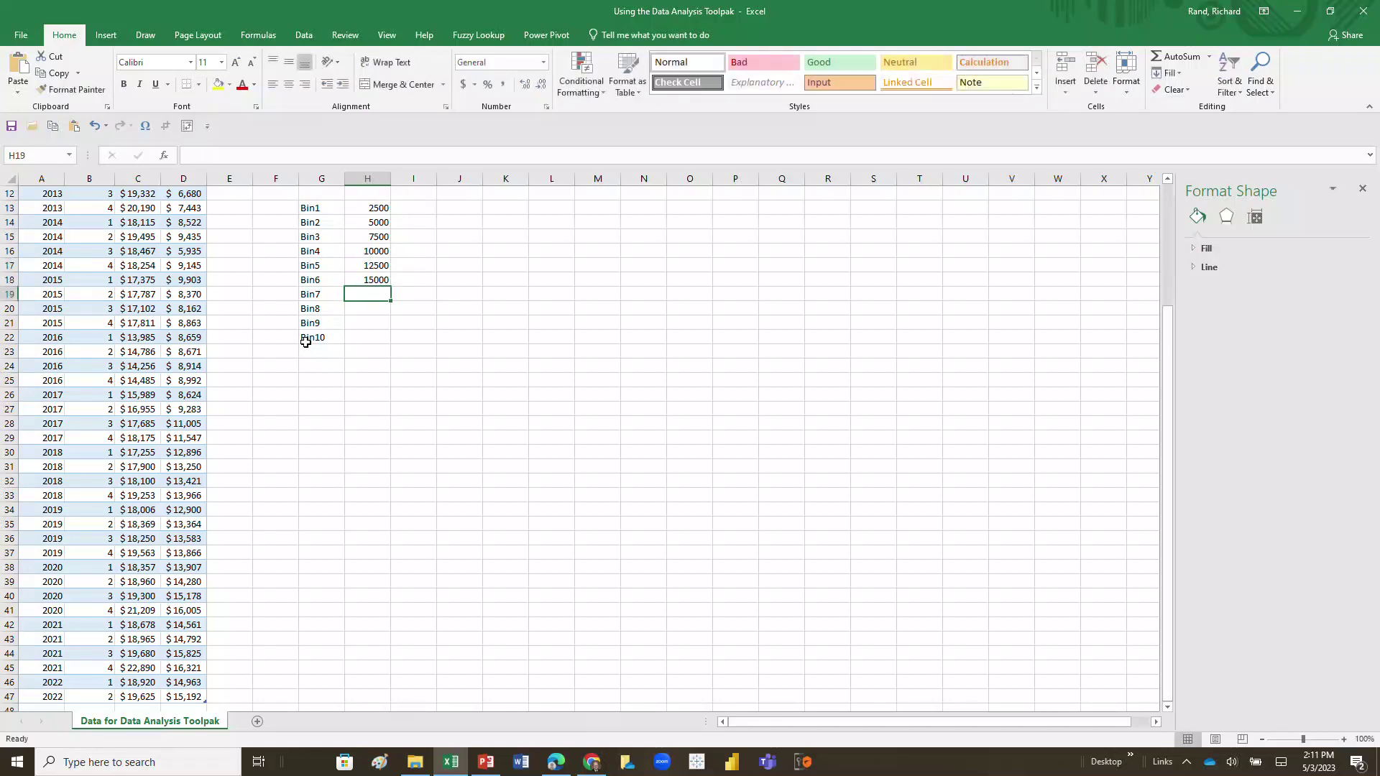
text(17500)
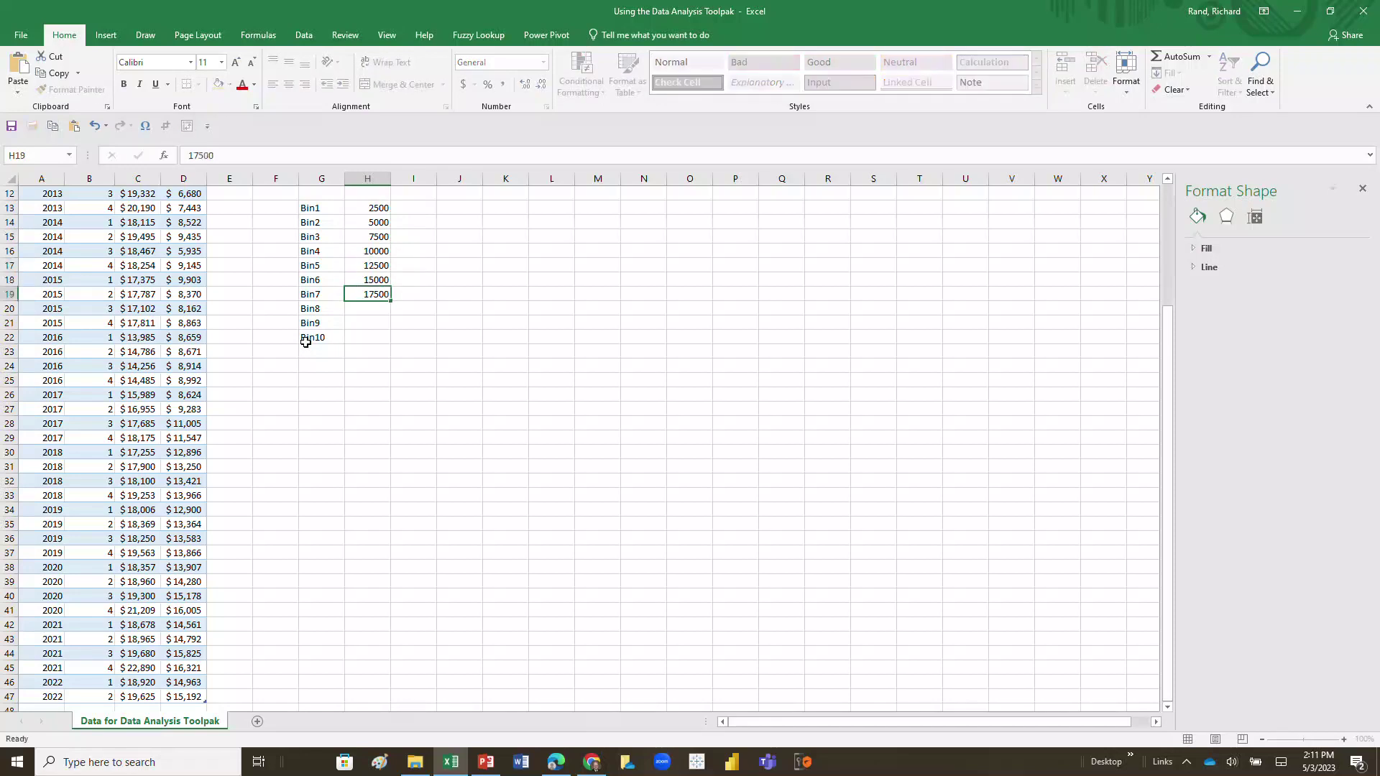
key(Return)
text(2000)
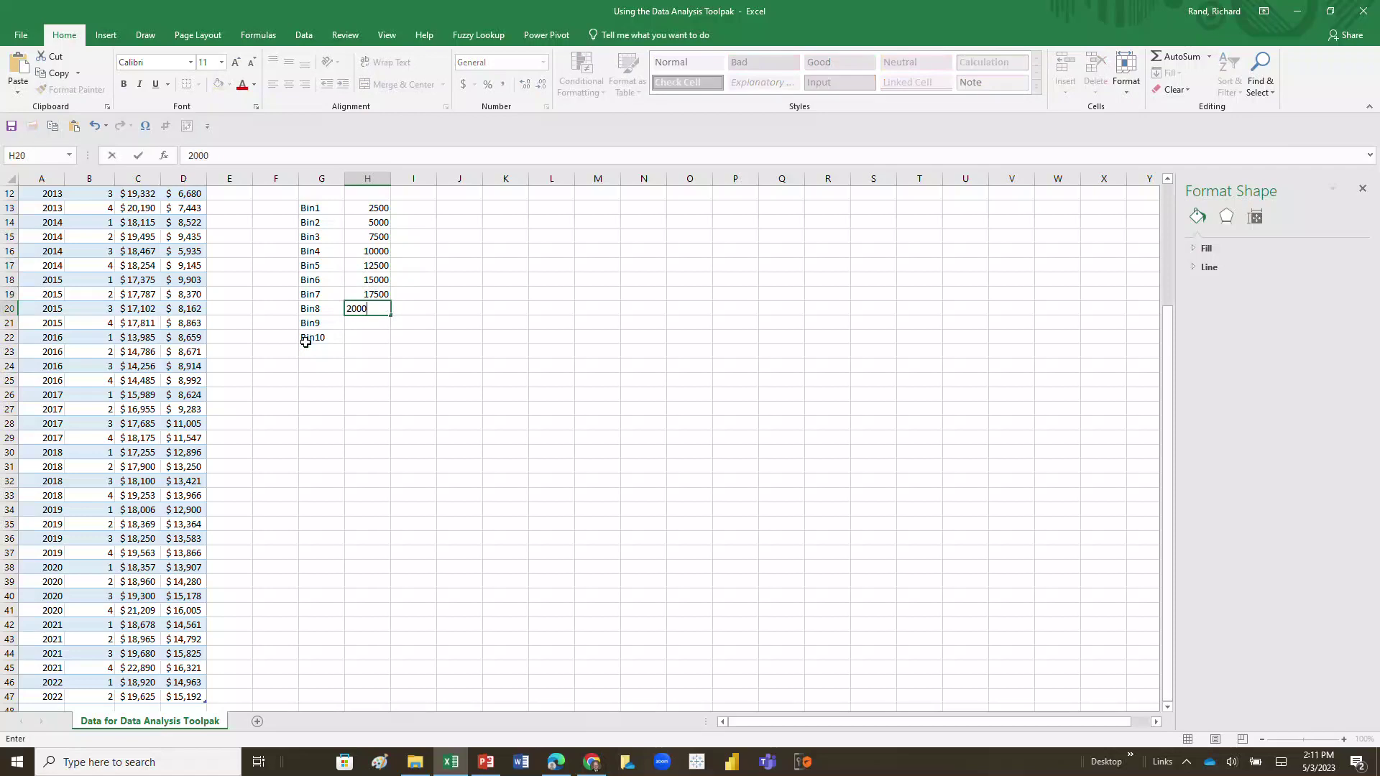
key(Return)
key(Up)
text(20000)
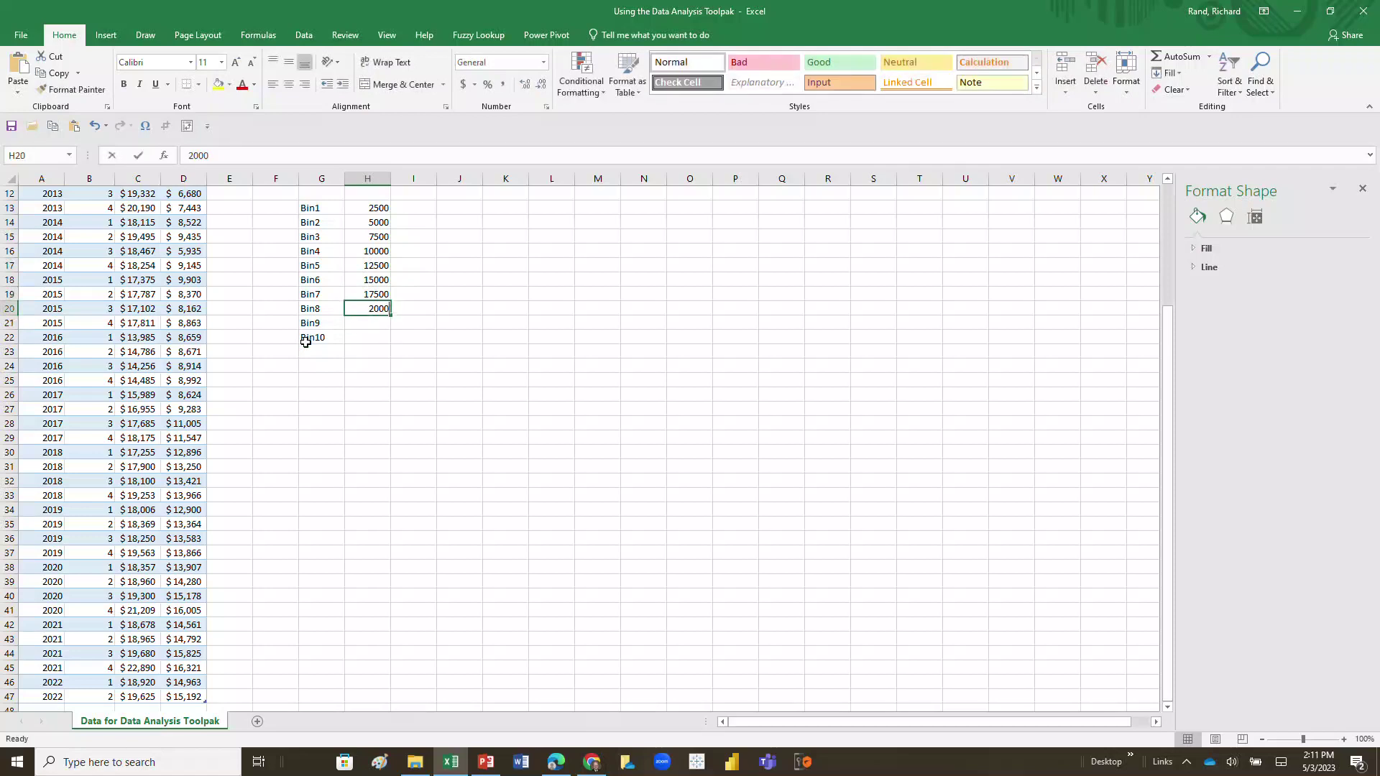
key(Return)
Step: Enter the bin limits 22500 and 25000 in cells H21 and H22
text(2)
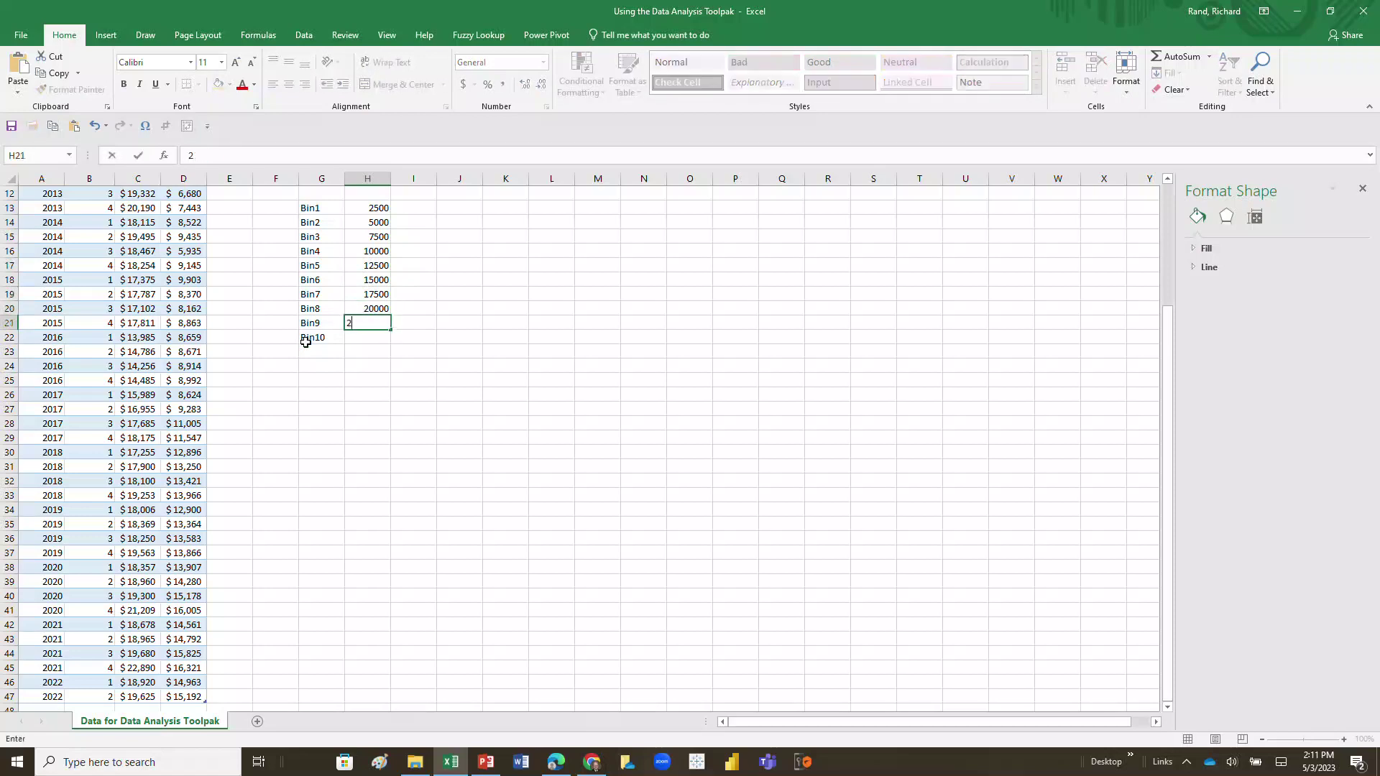
text(2500)
key(Return)
text(25000)
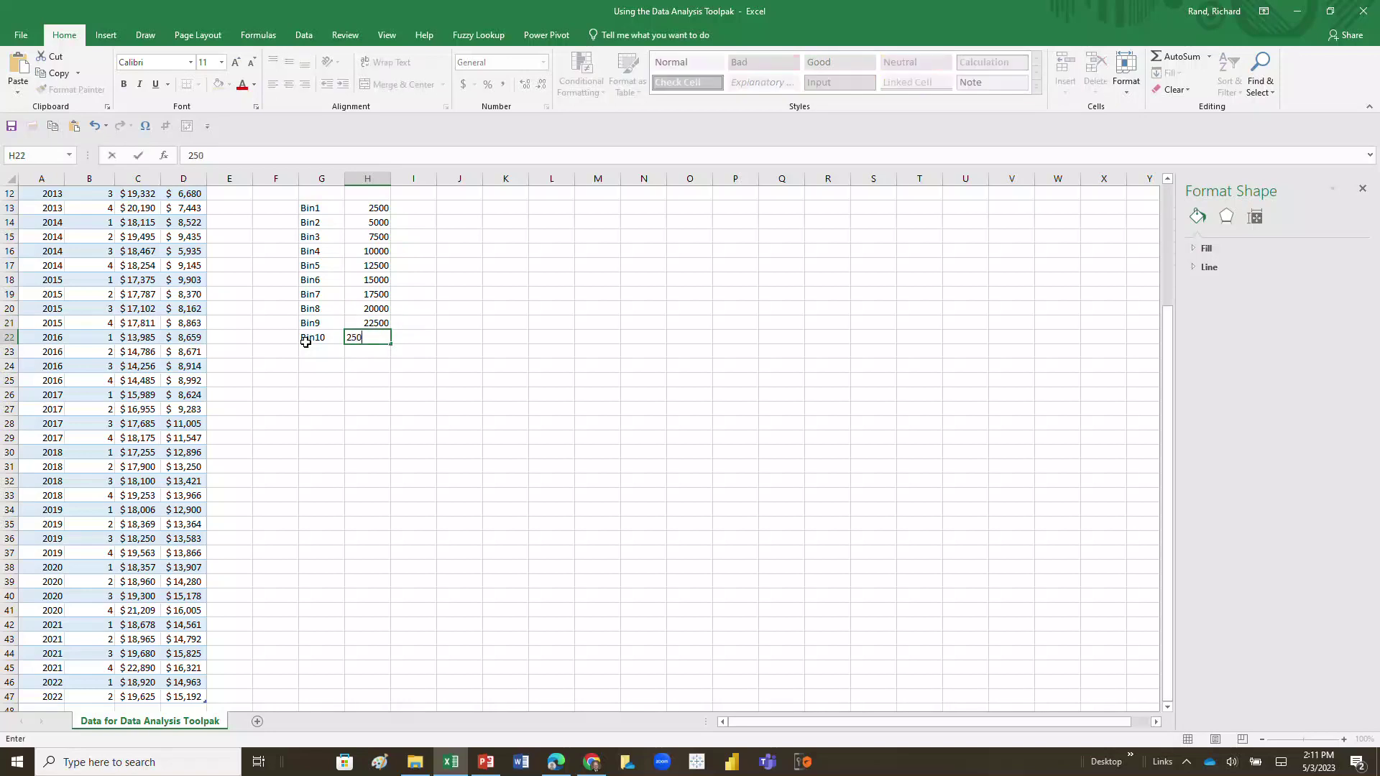
key(Return)
Step: Extend the bin limits below Bin10 with 27500 in H23 and 30000 in H24
text(275)
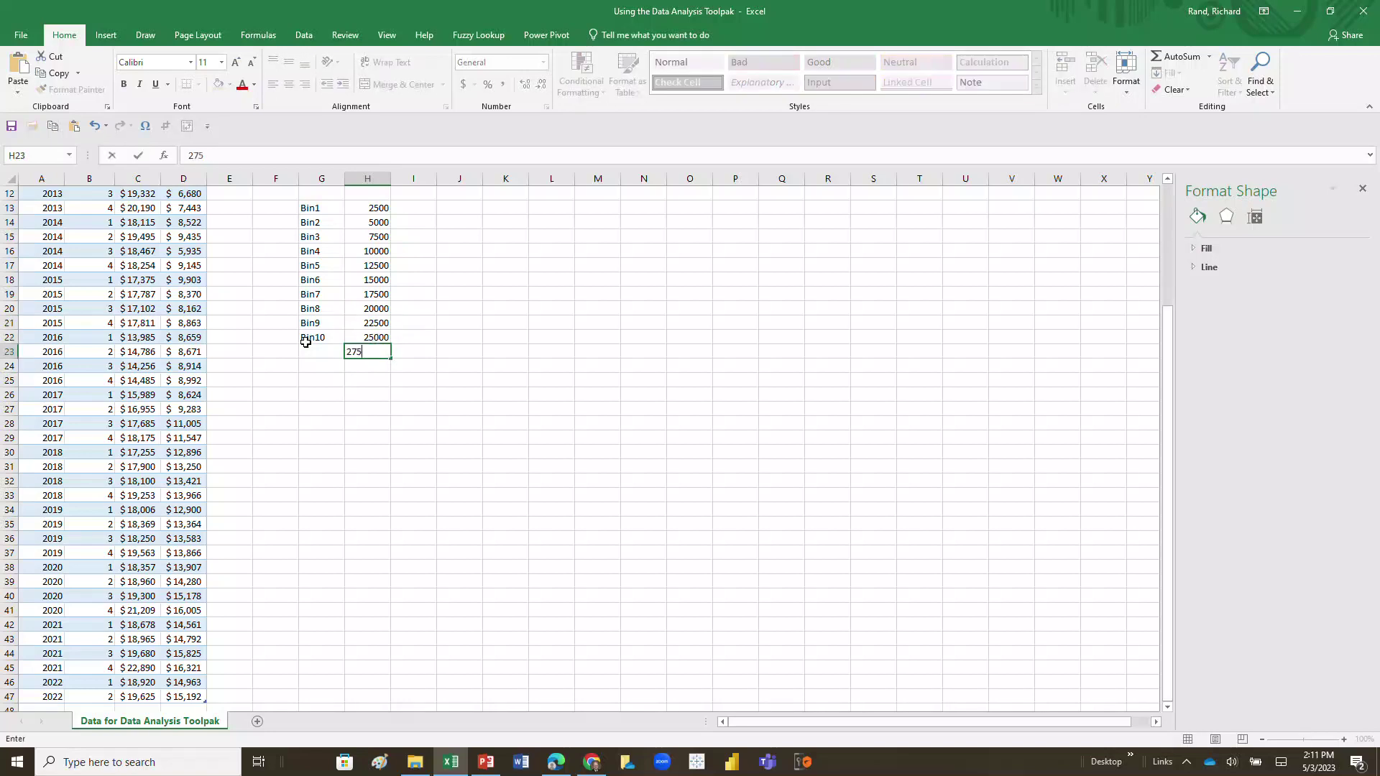
text(00)
key(Return)
text(30)
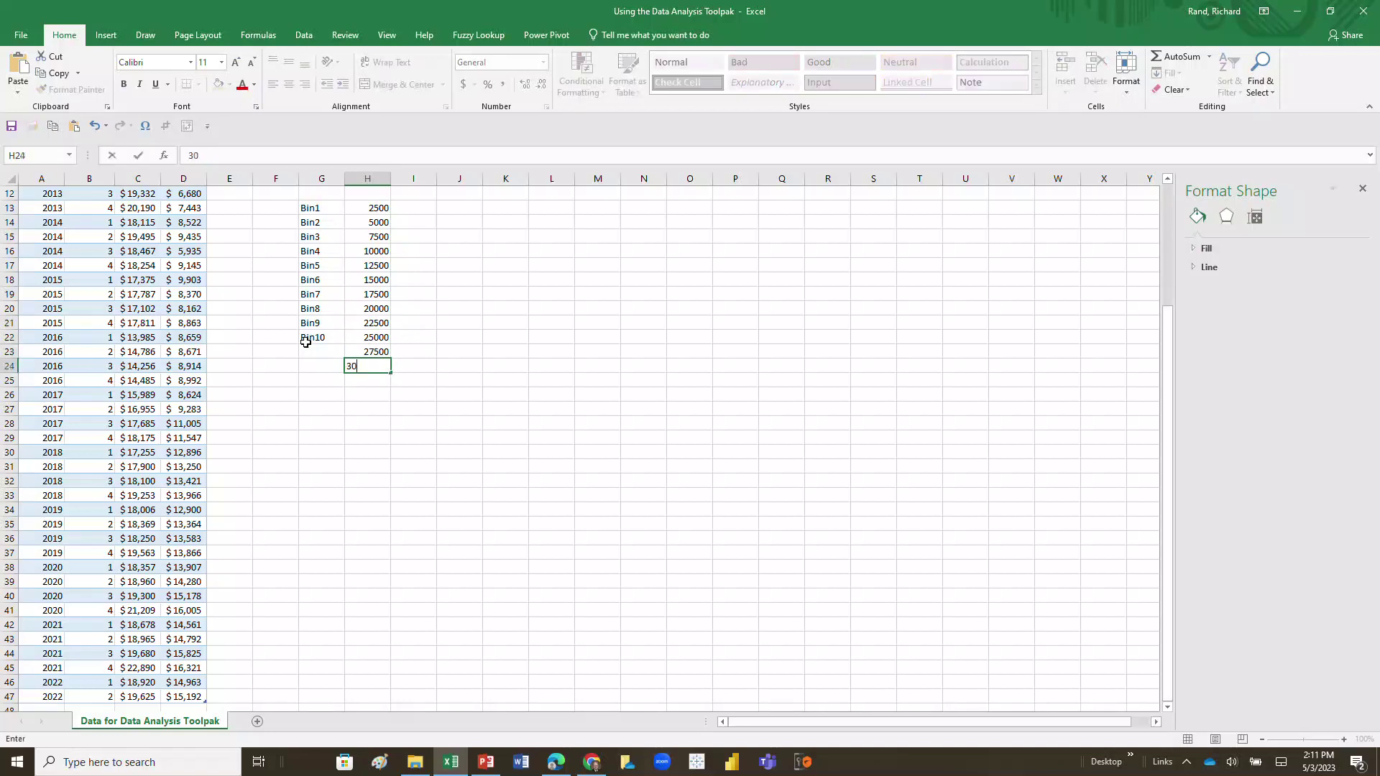
text(0000)
key(Return)
key(Up)
Step: Enter the labels Bin11 and Bin12 in cells G23 and G24
click(305, 346)
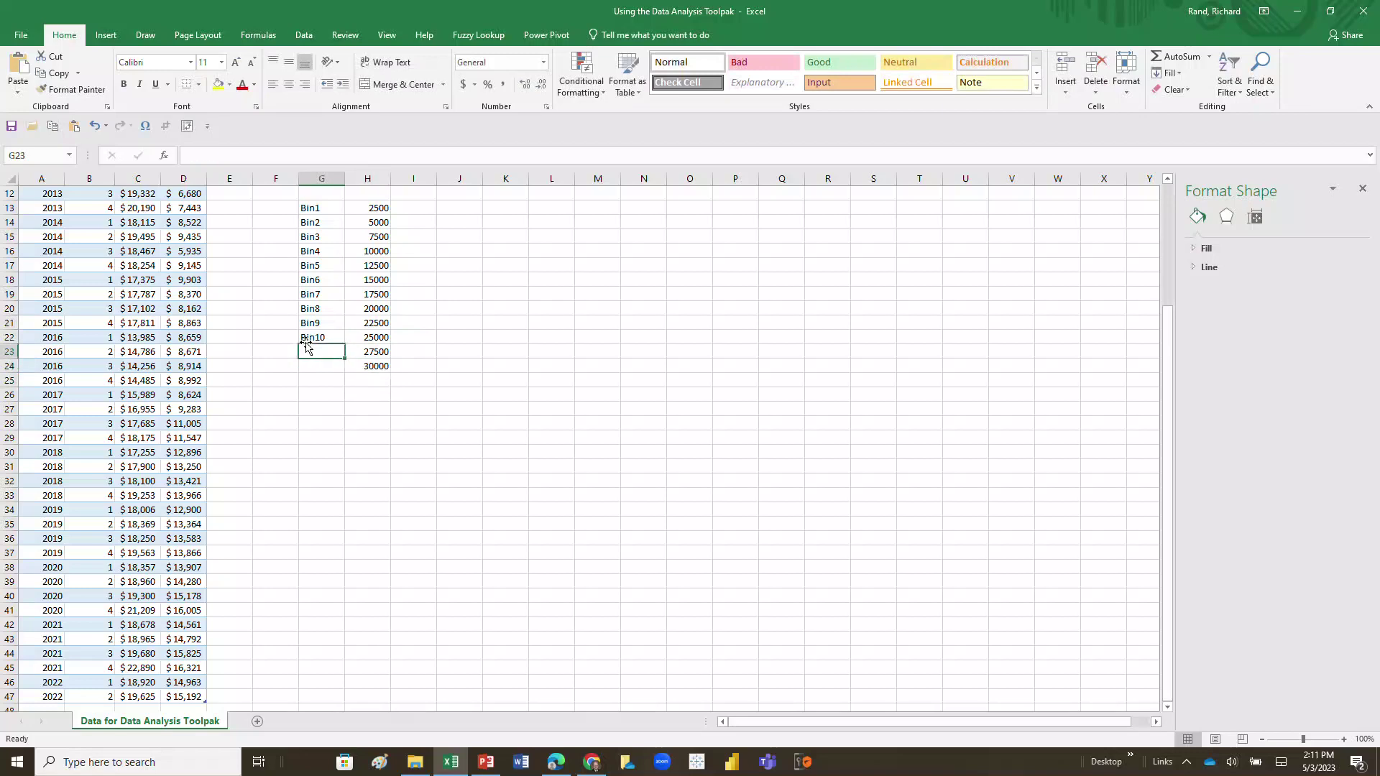
text(Bin)
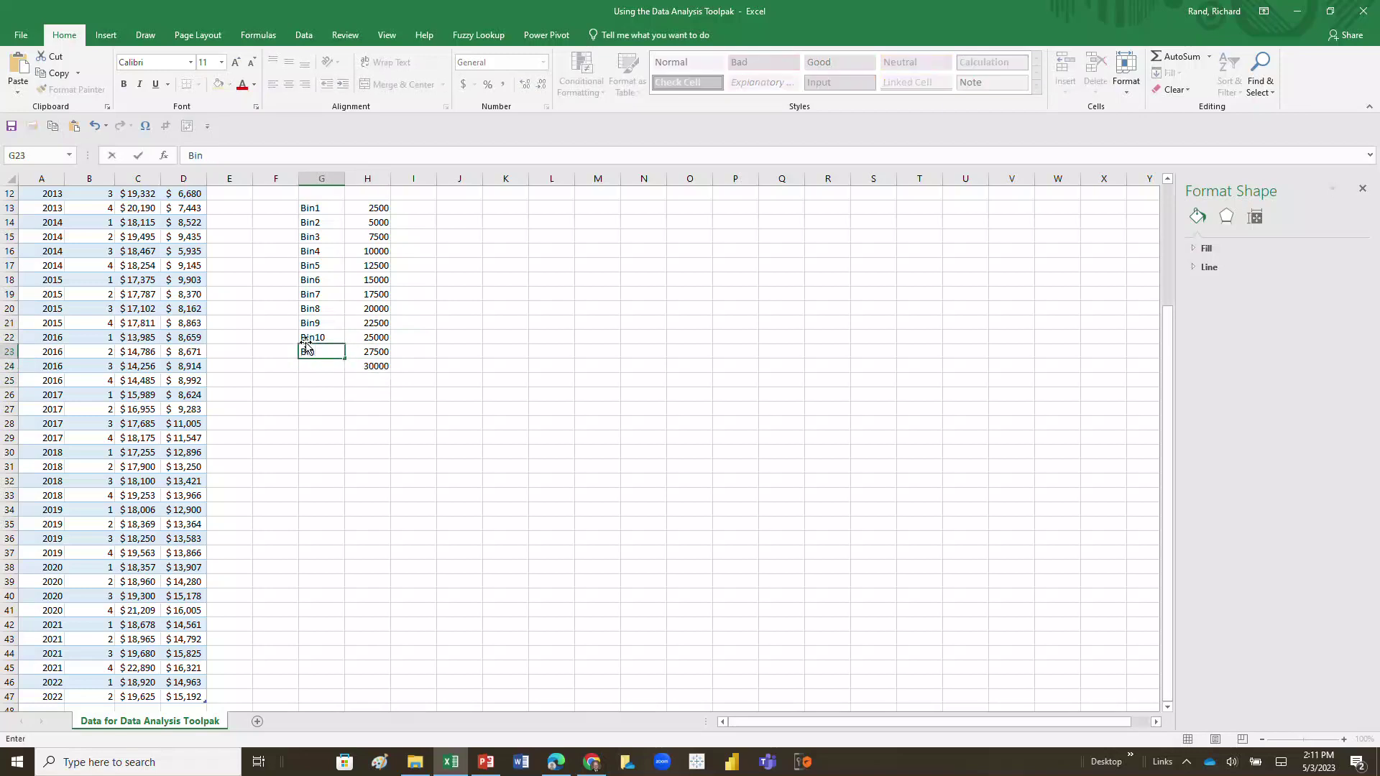
text(11)
key(Return)
text(Bin)
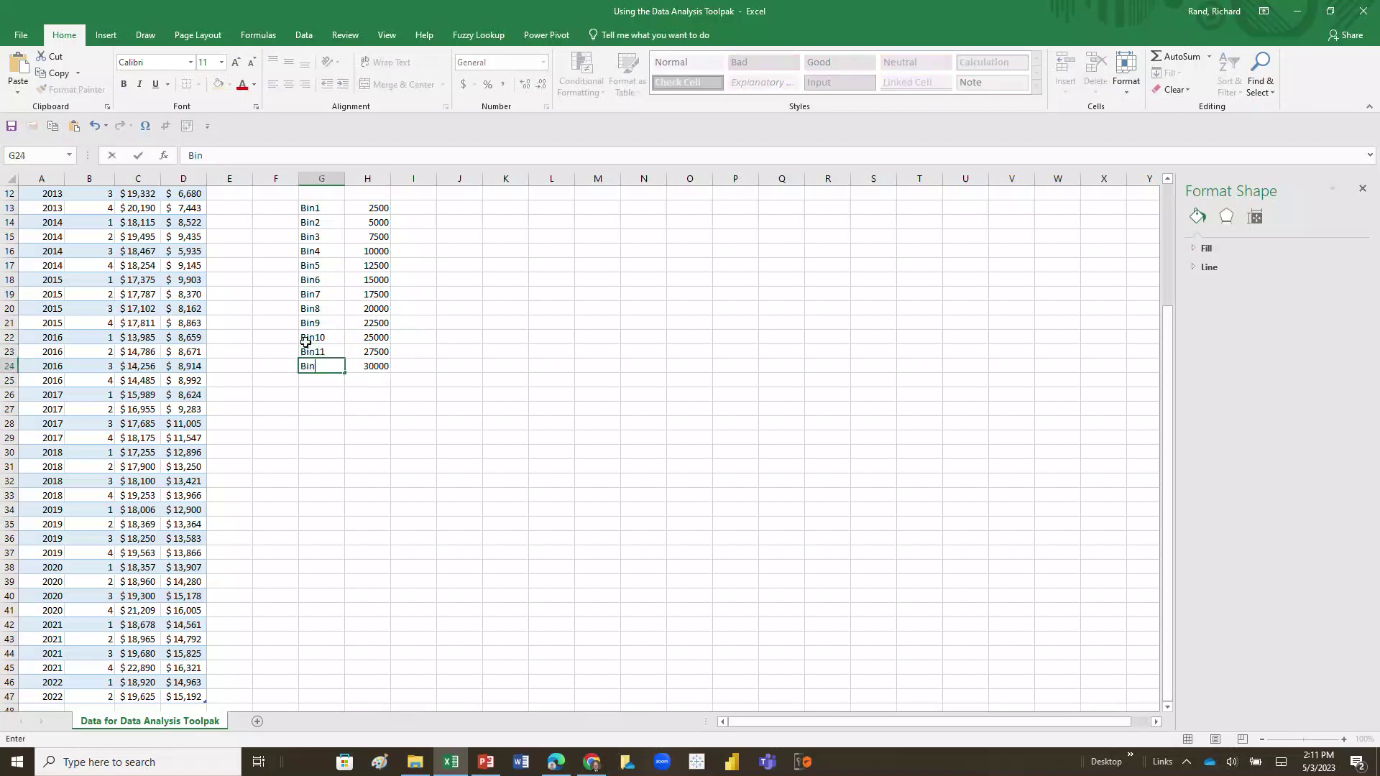
text(12)
drag(531, 369, 531, 388)
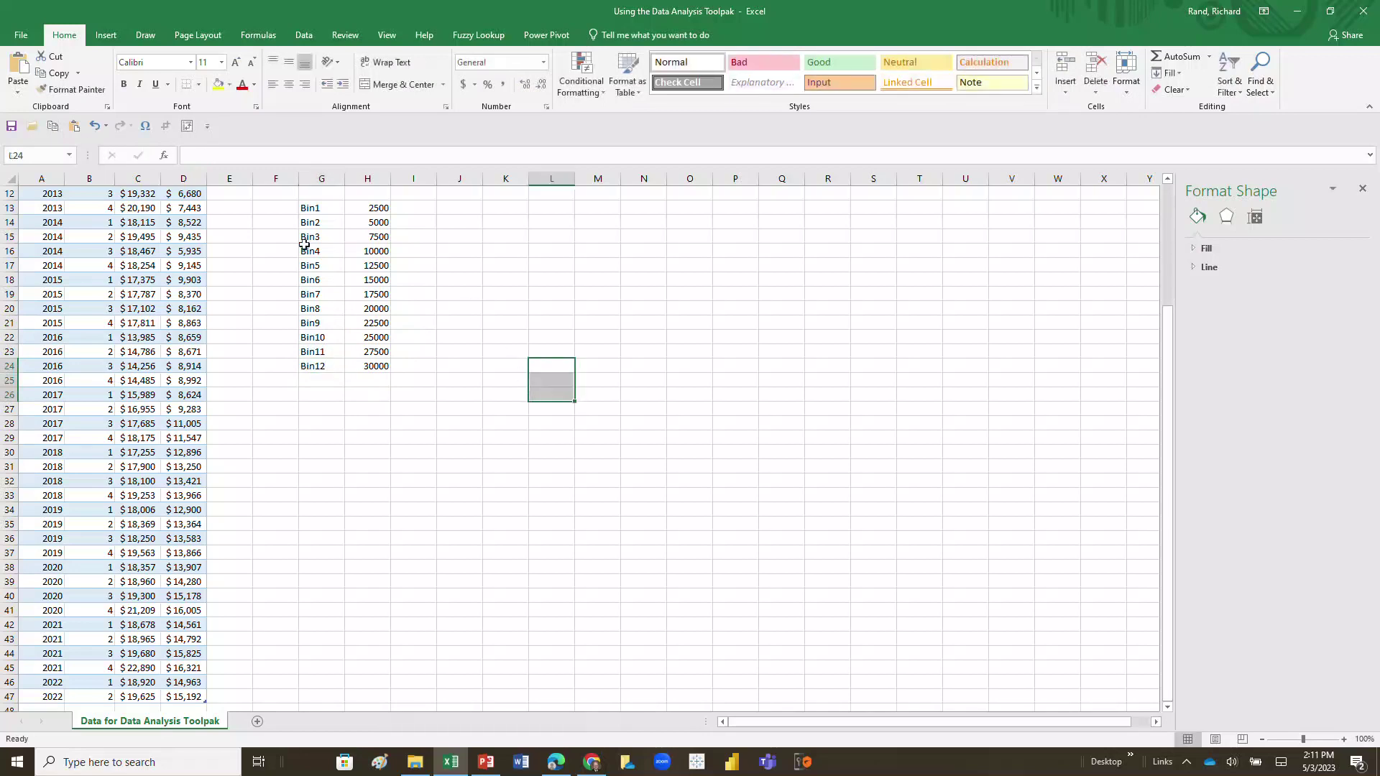
click(511, 278)
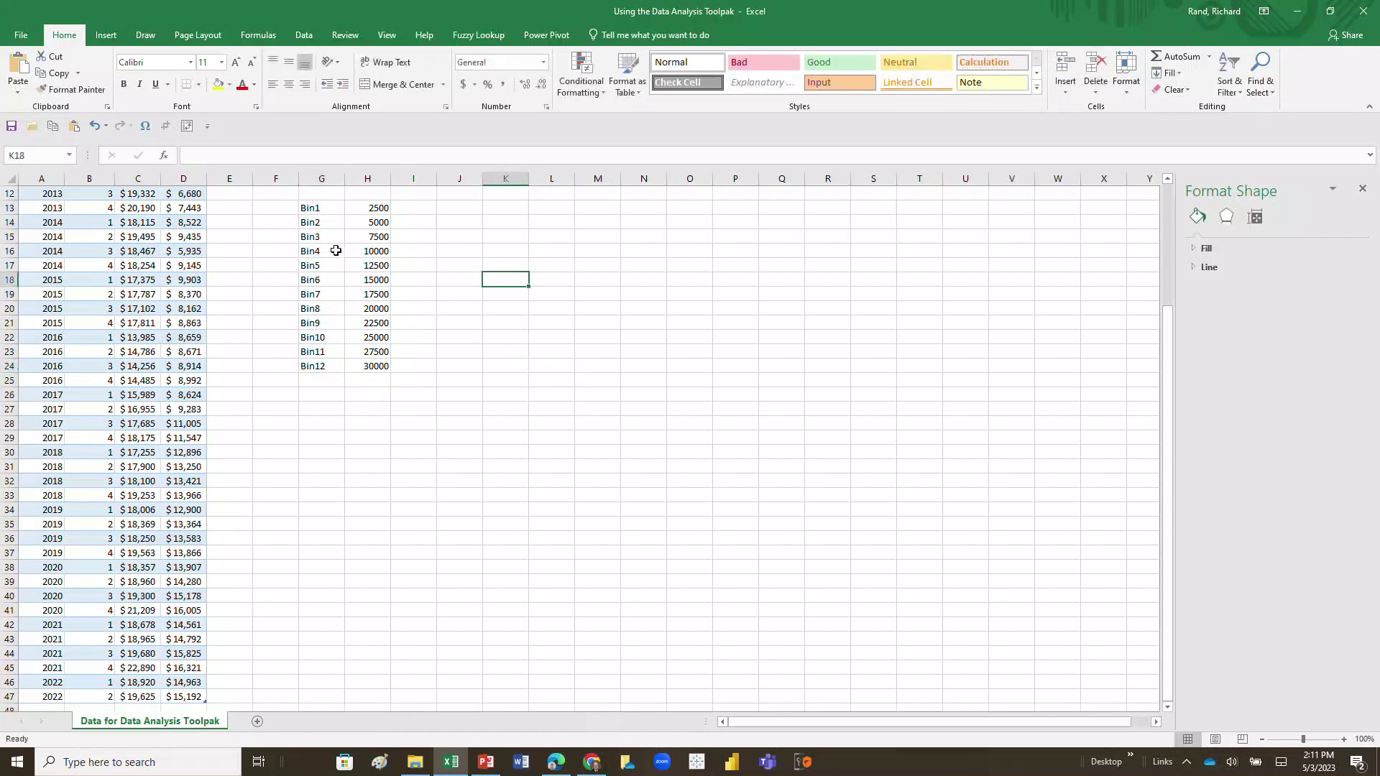
Step: Select a Sales cell in the table and open the Histogram tool of Data Analysis
click(125, 218)
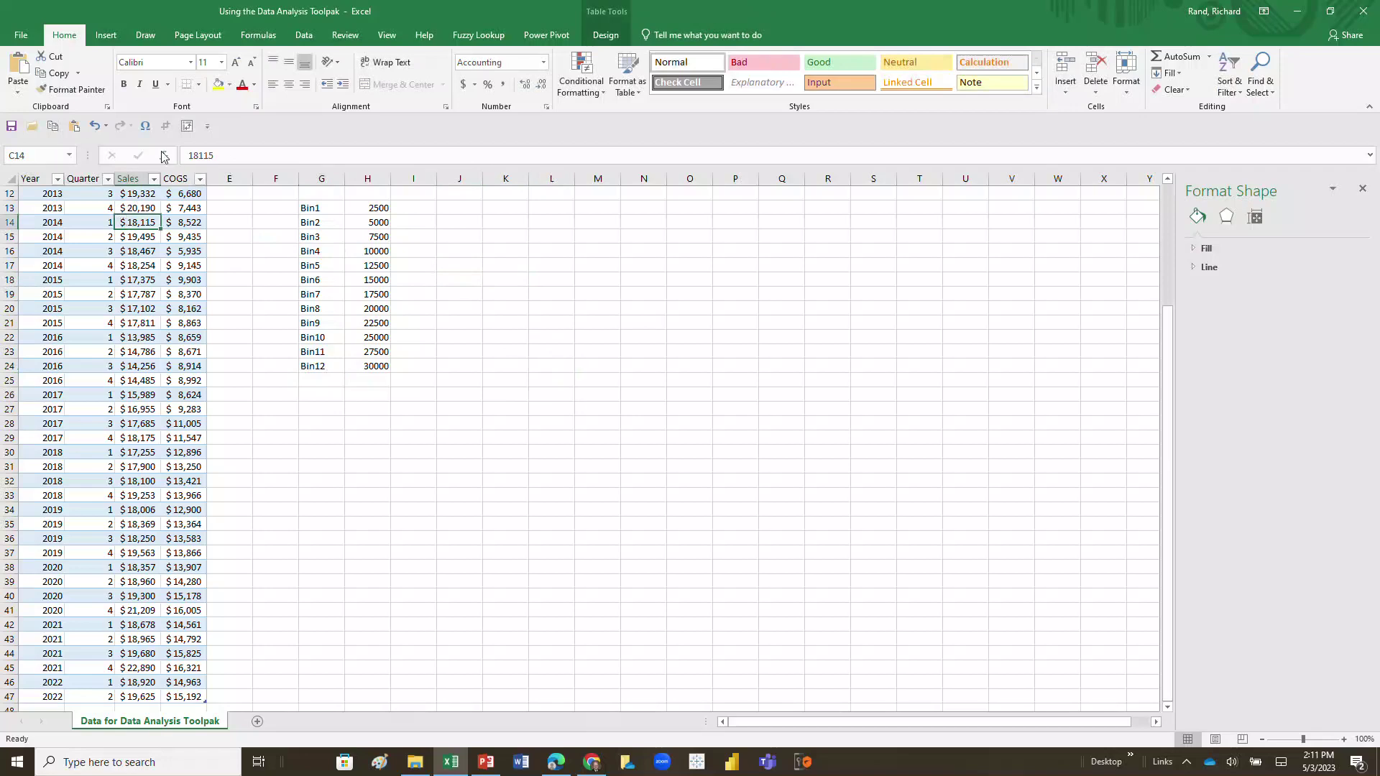
click(295, 36)
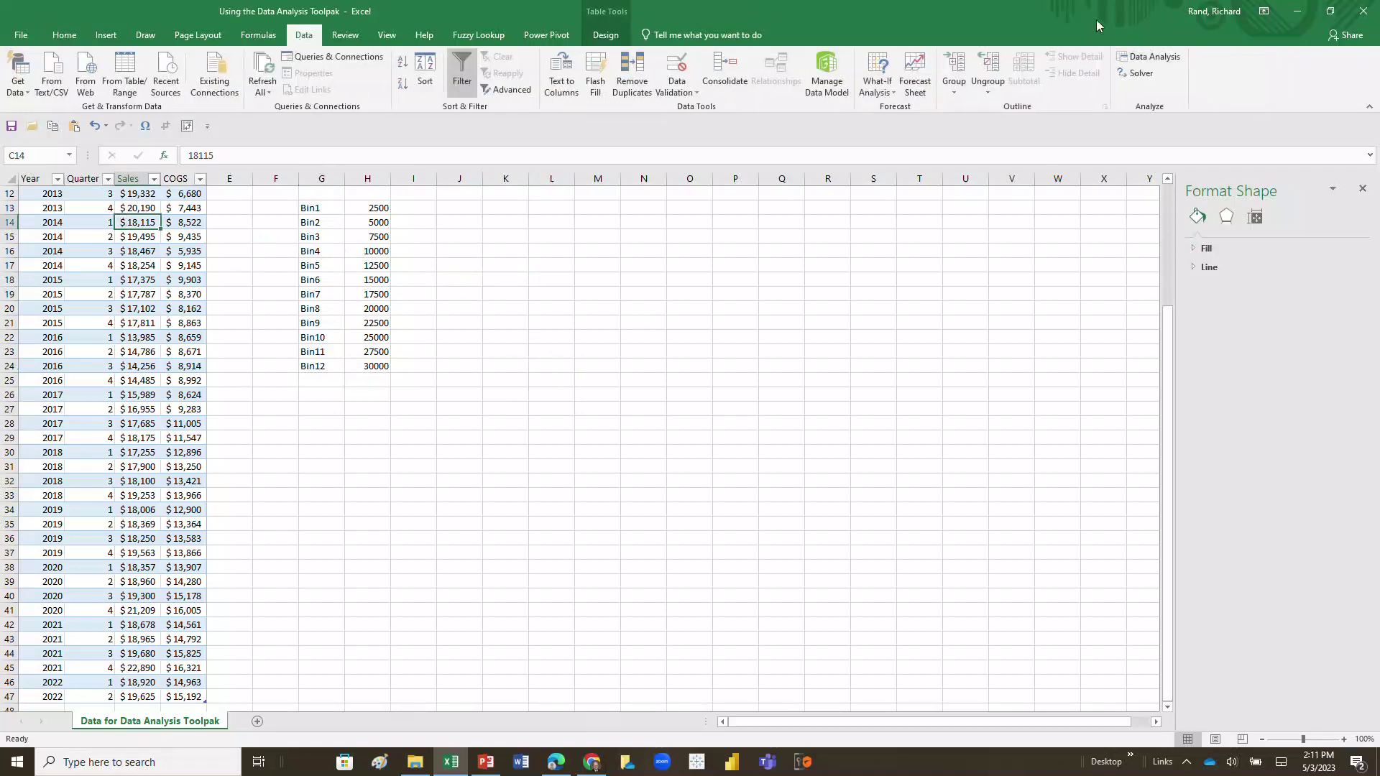
click(1158, 59)
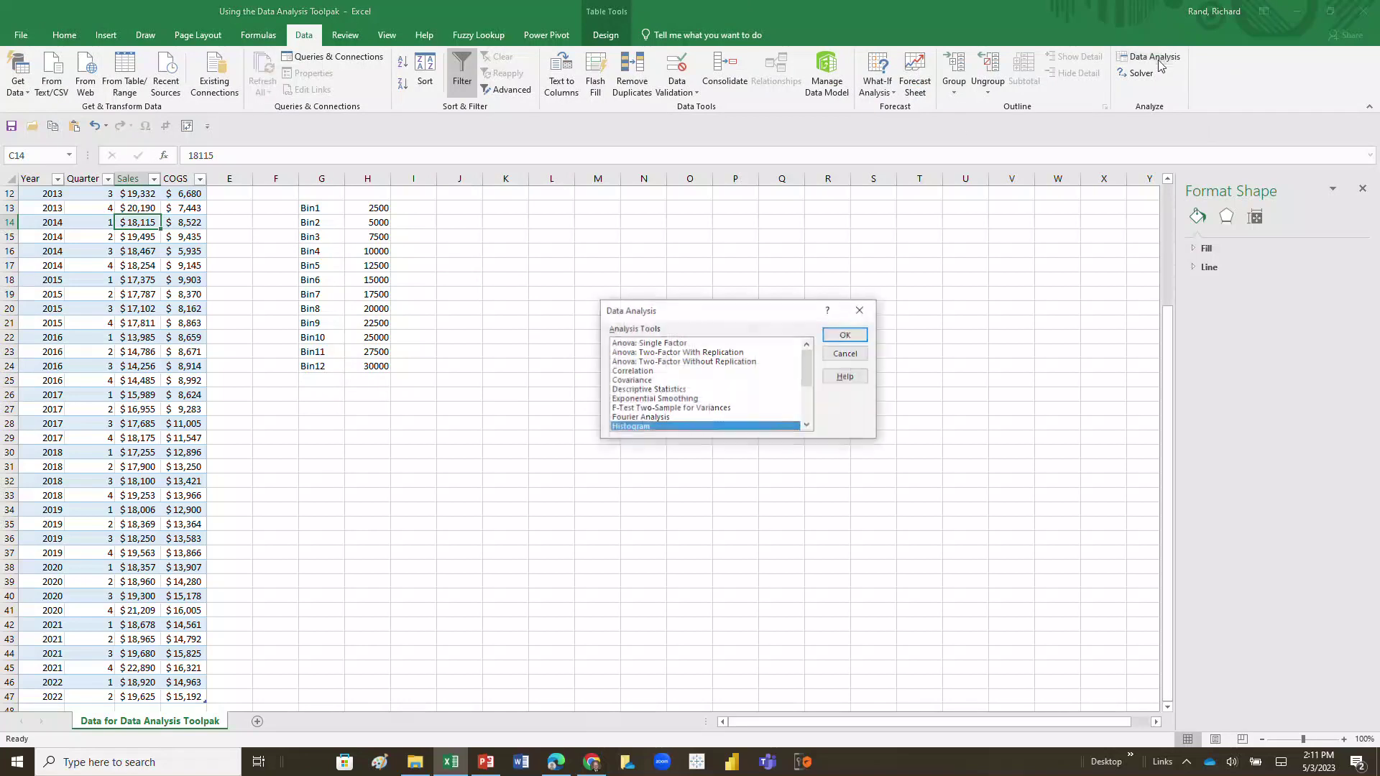
drag(747, 317, 695, 282)
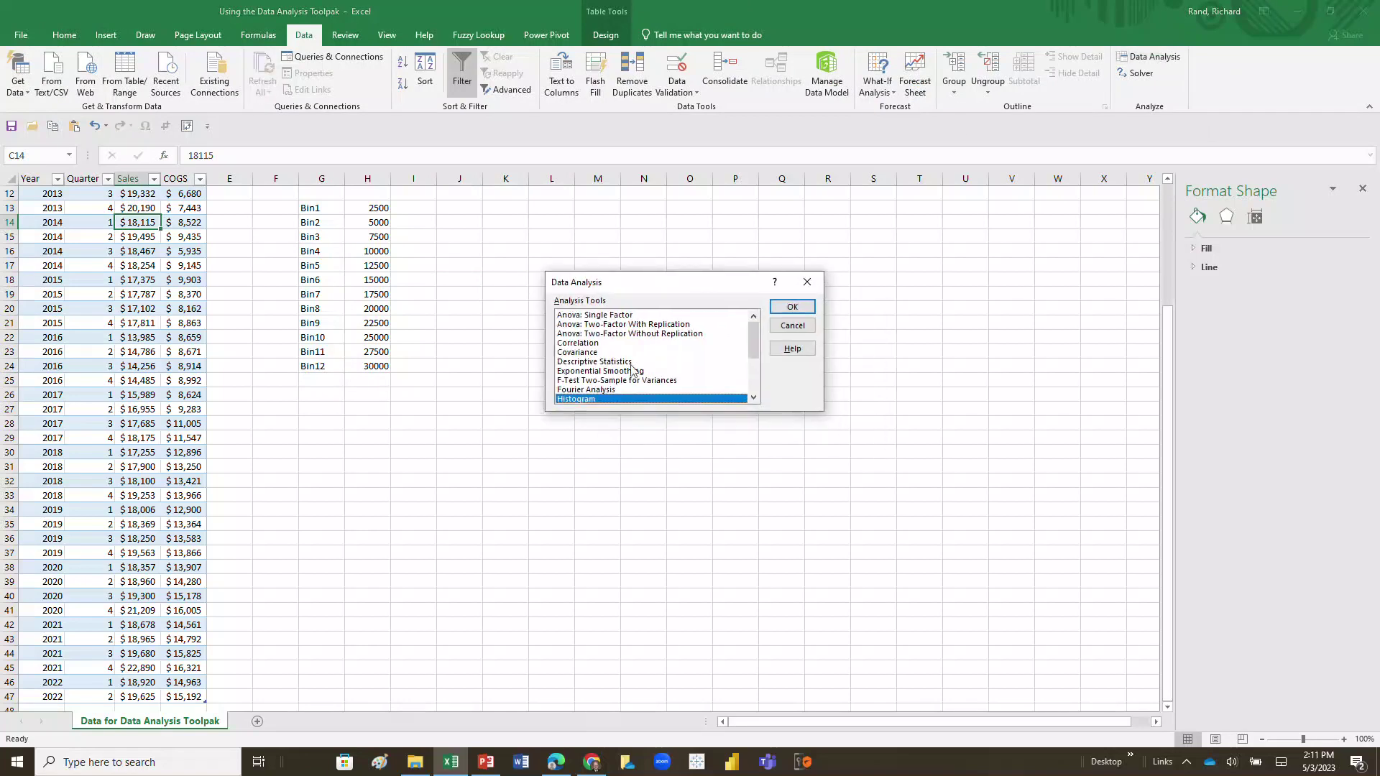
click(787, 307)
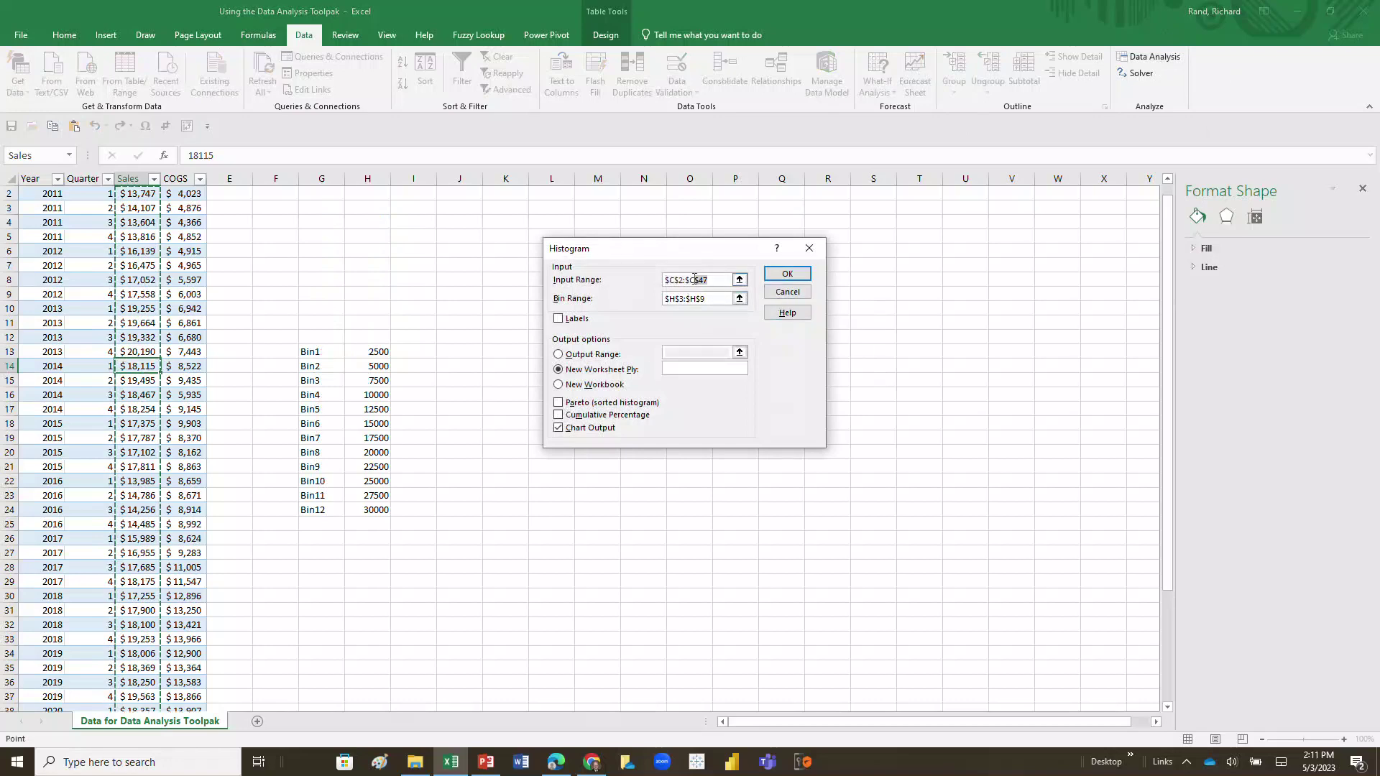
Step: Generate a histogram with input range Sales, bin range $H$13:$H$24 and Labels enabled, with chart output on a new worksheet
text($)
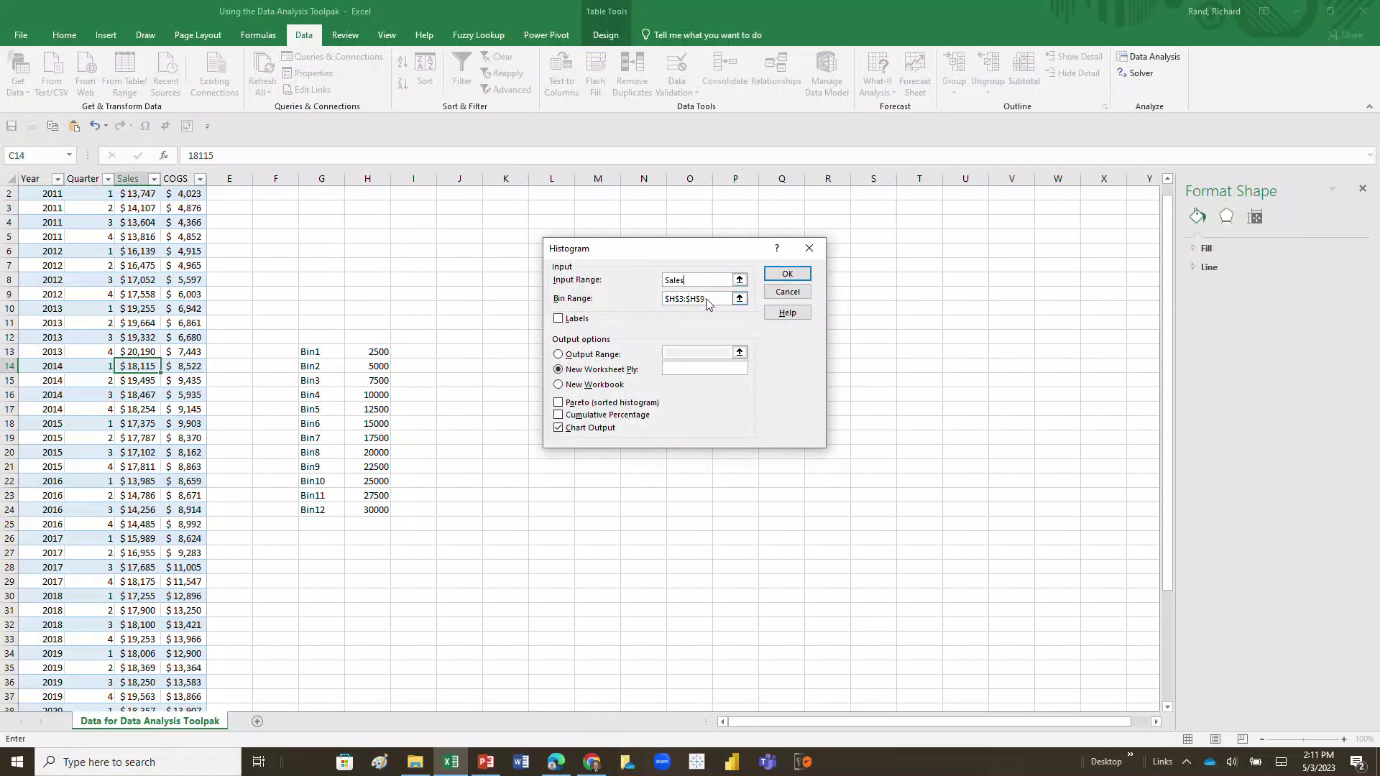
drag(715, 299, 591, 301)
key(BackSpace)
click(363, 348)
drag(363, 350, 373, 505)
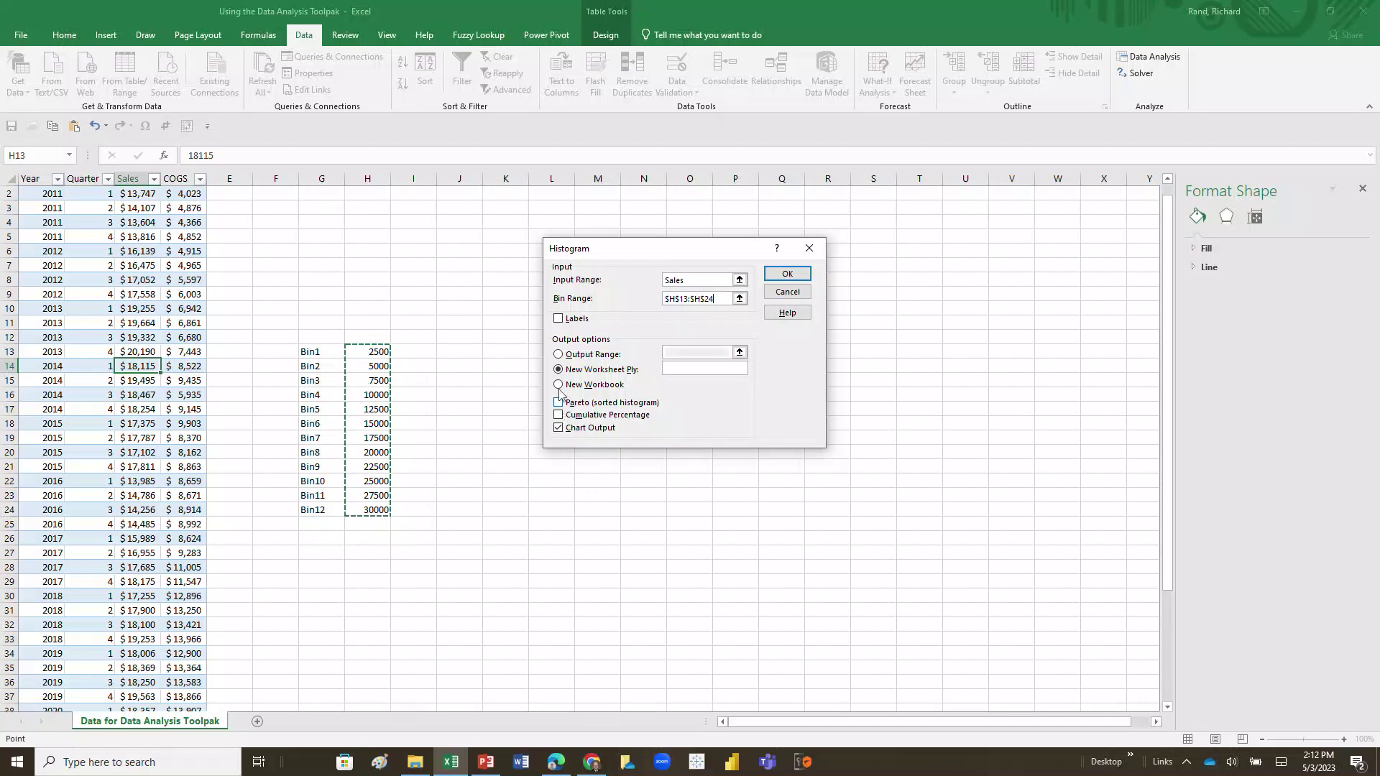
click(558, 319)
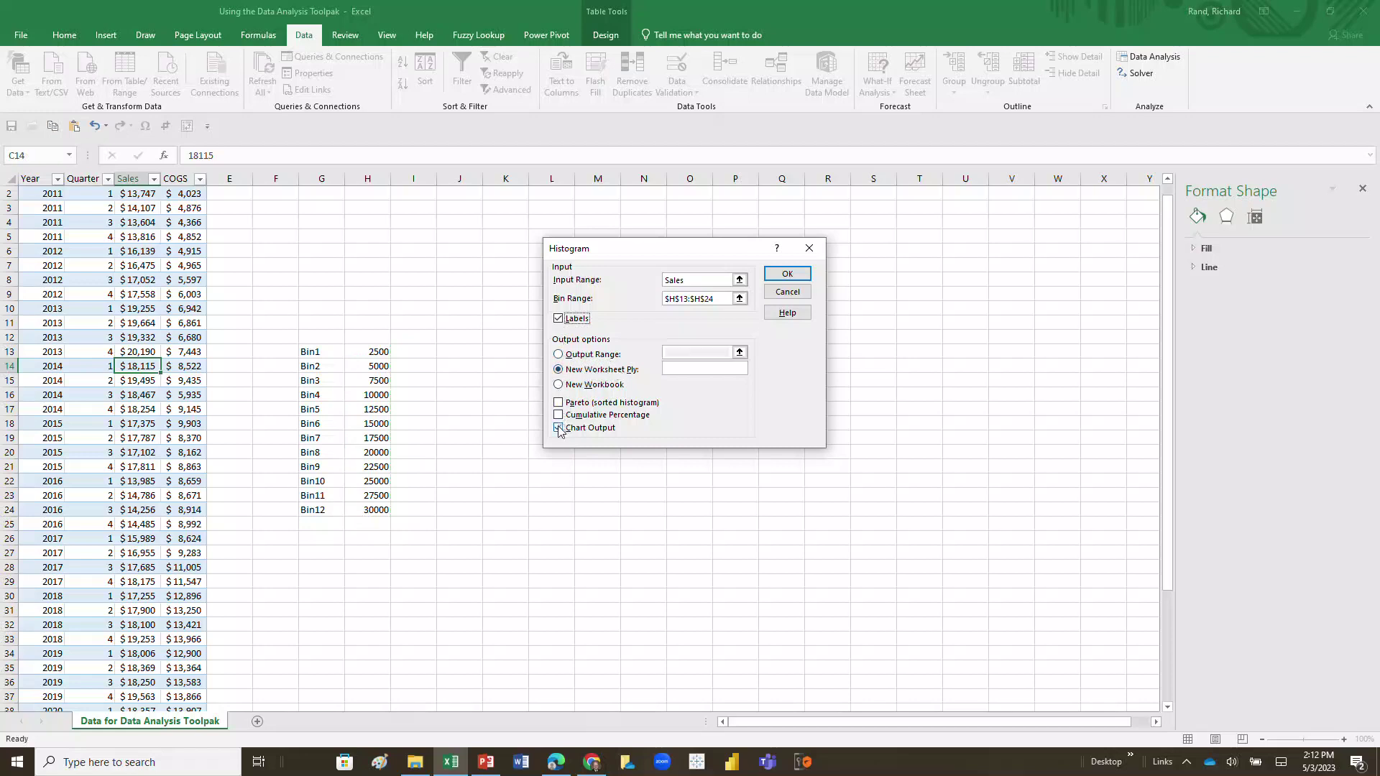
click(778, 278)
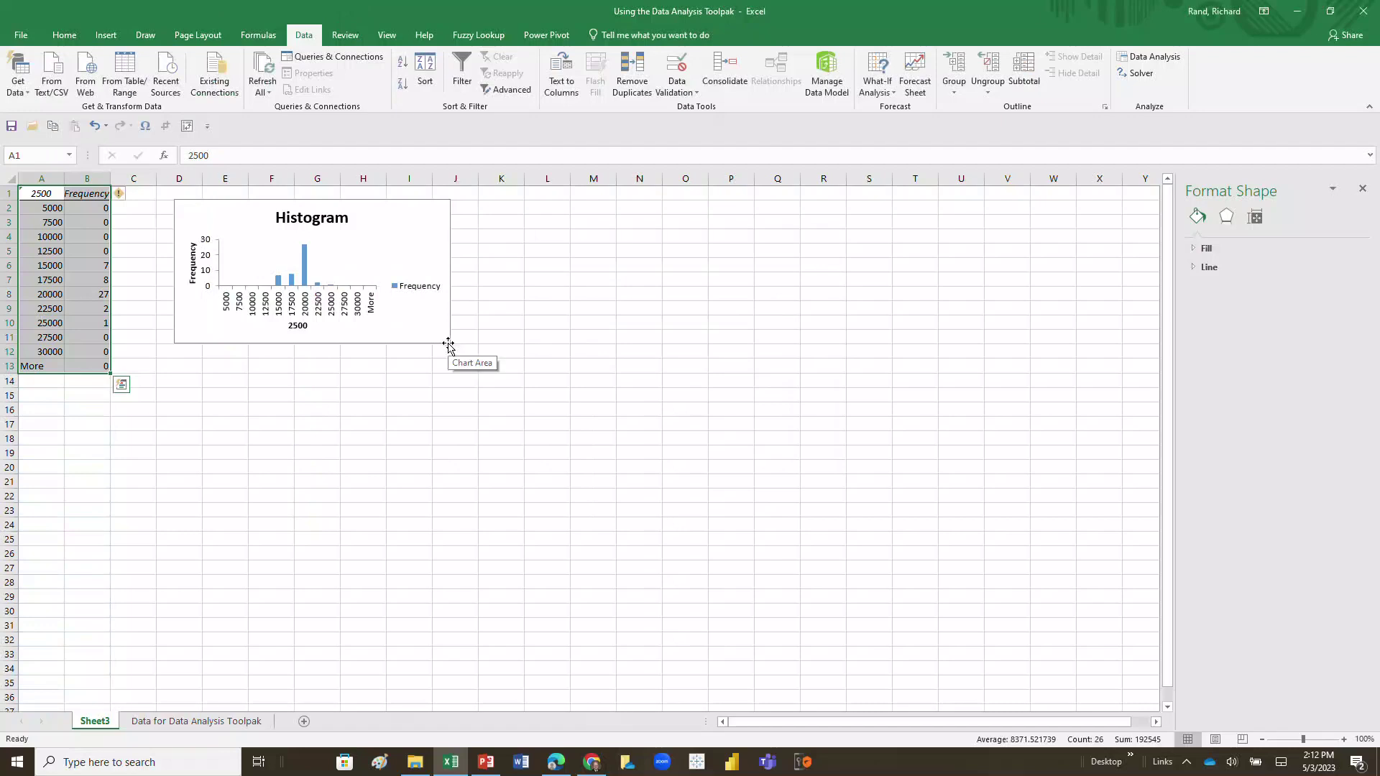
Step: Enlarge the histogram chart to span about columns D to N and add data labels to its bars
drag(449, 345, 630, 419)
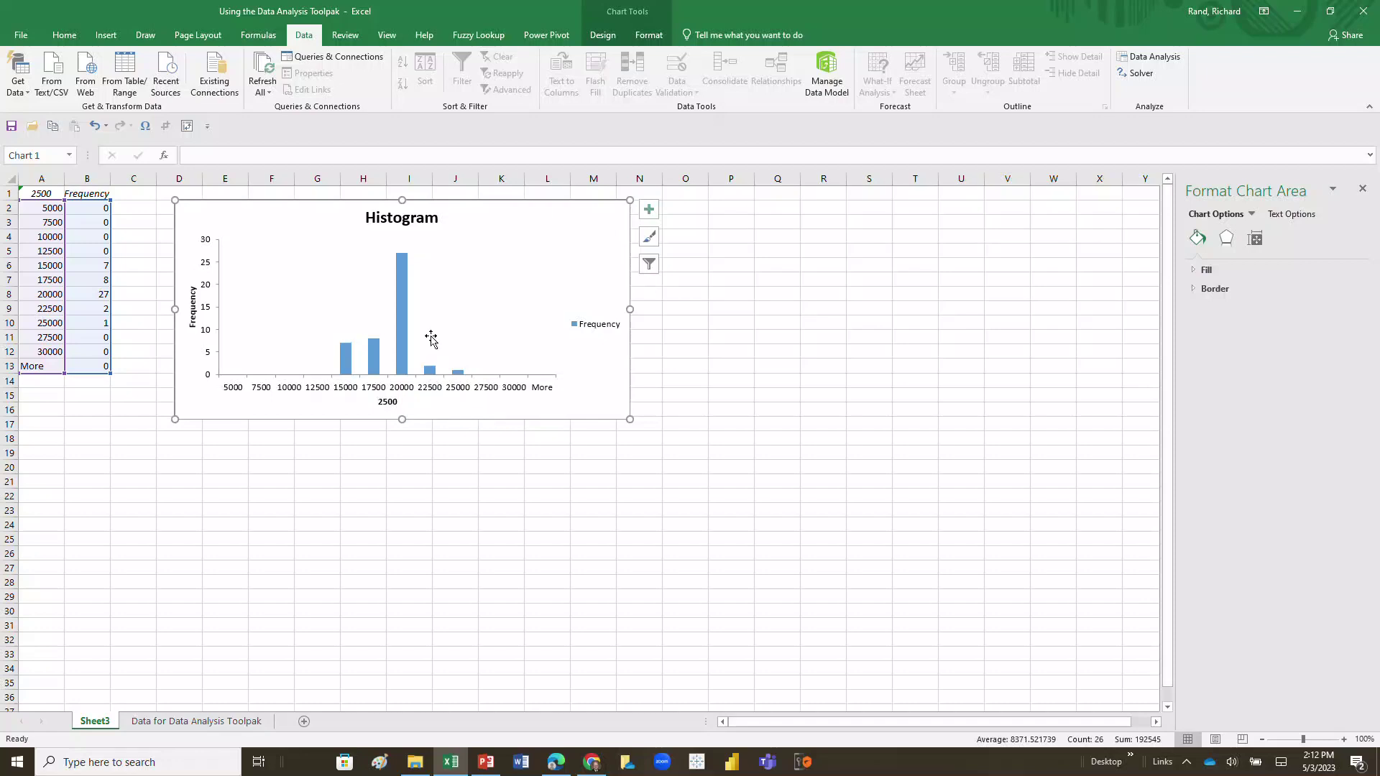
right_click(403, 324)
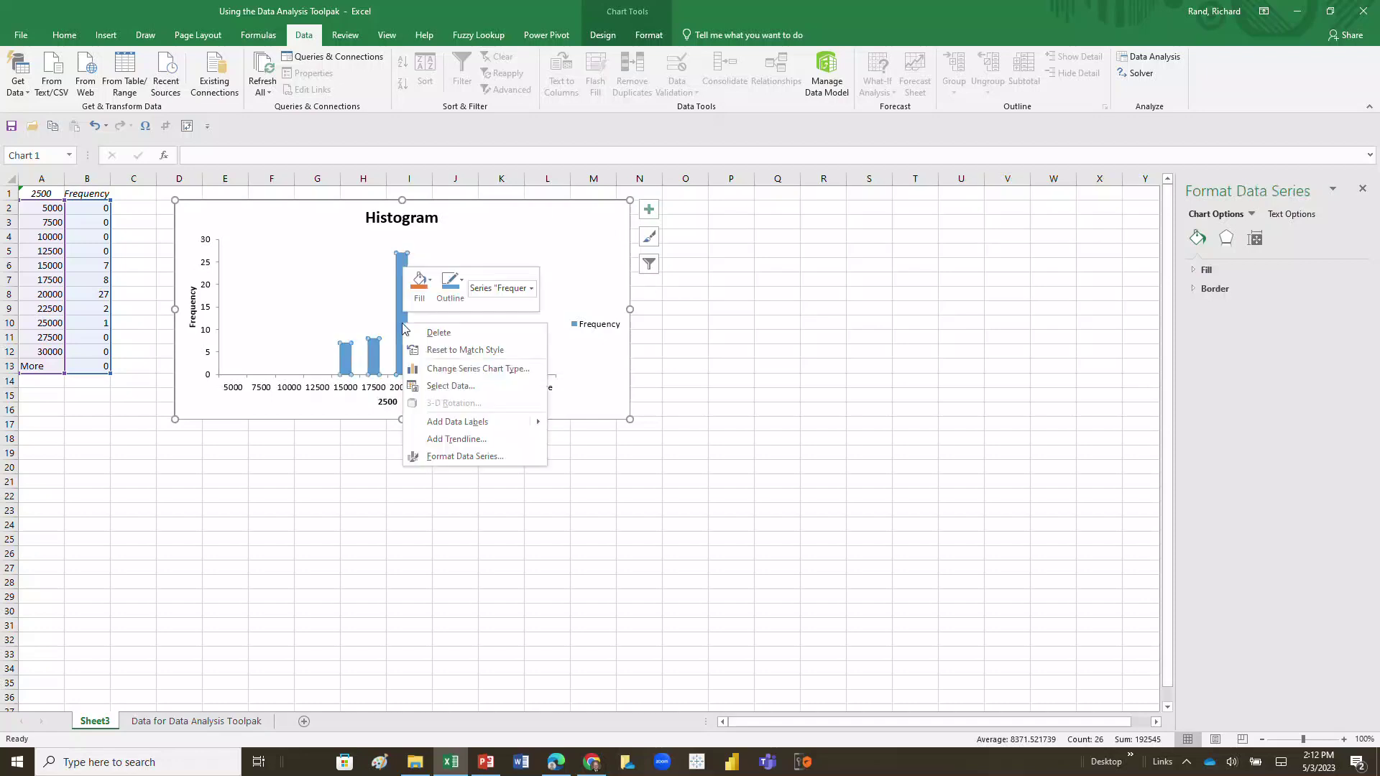
click(457, 422)
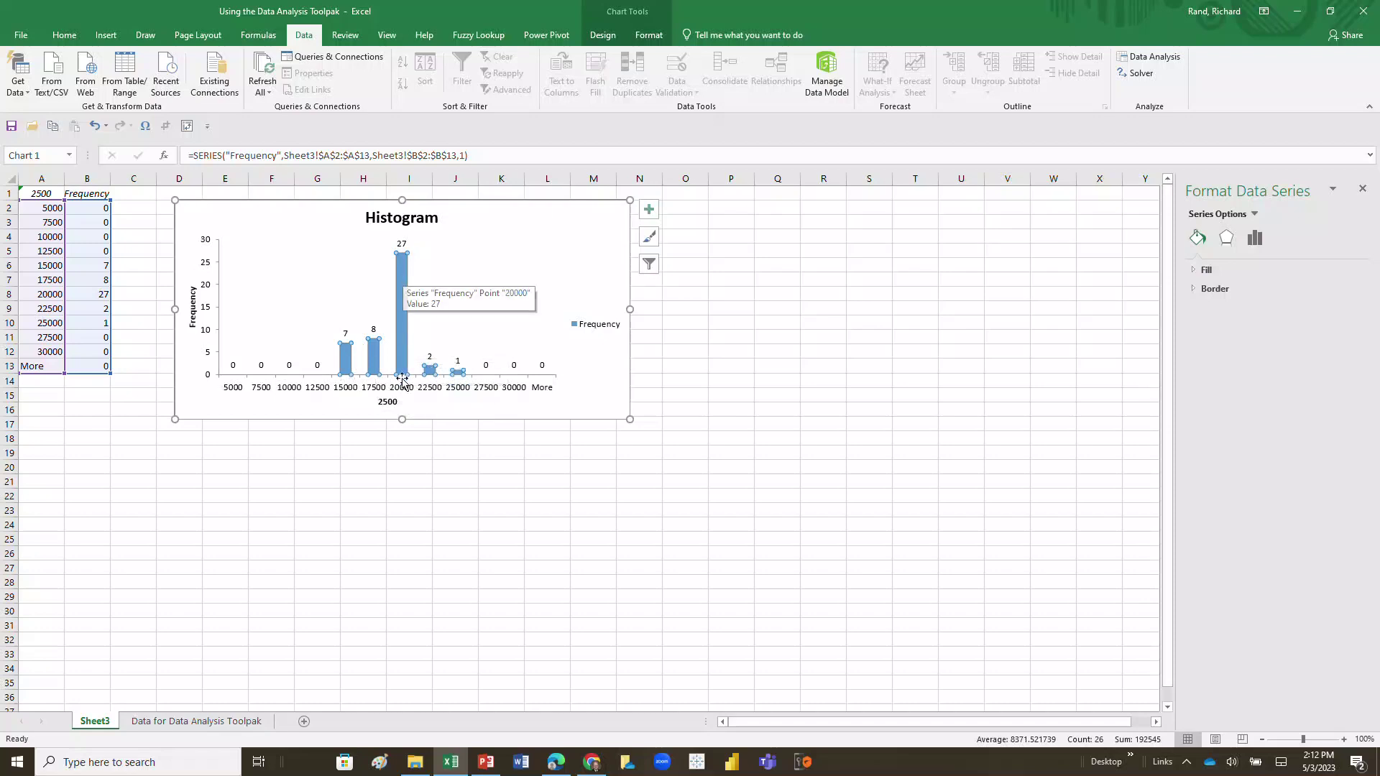
mouse_move(431, 373)
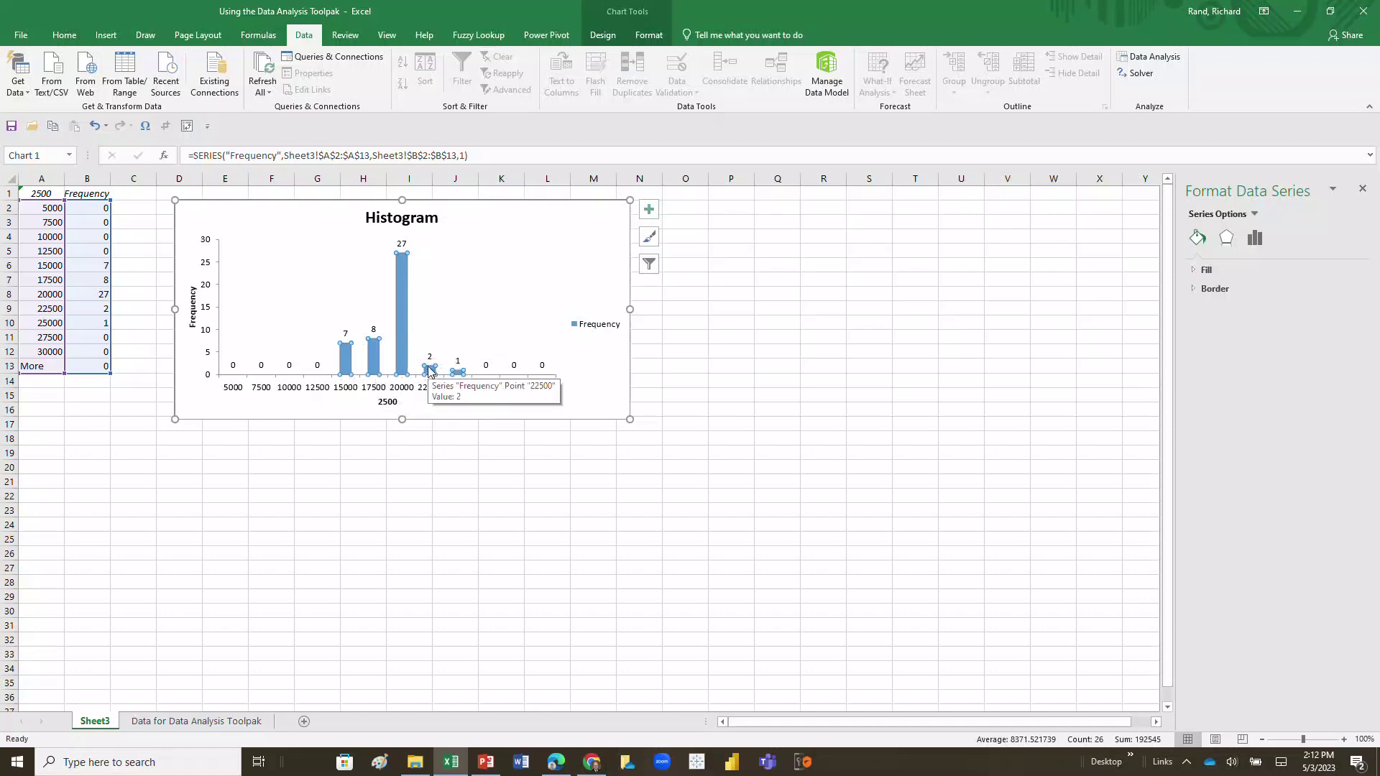